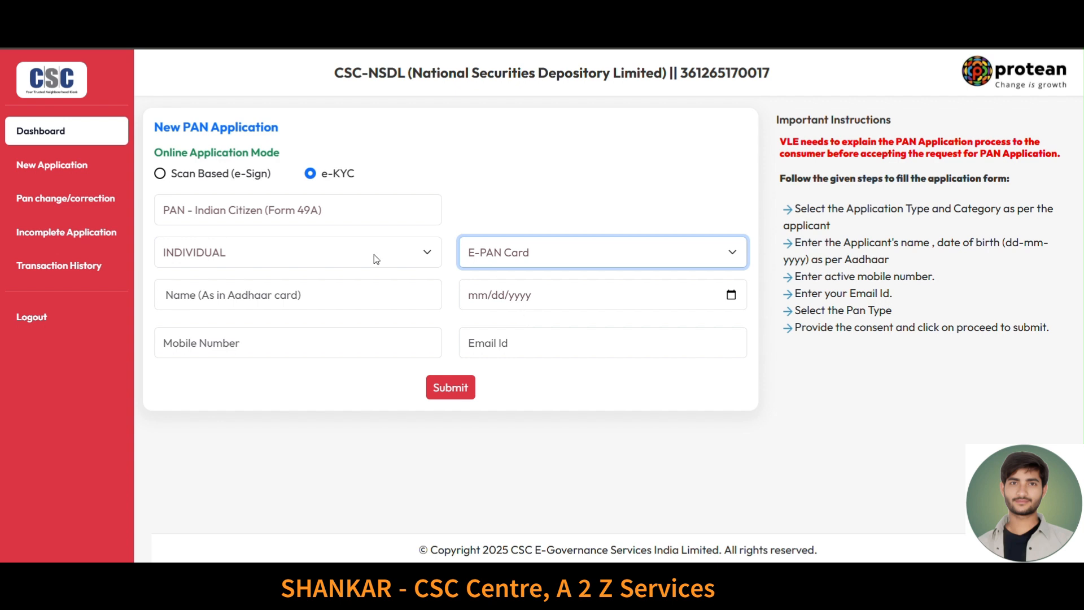
# Choose E-PAN Card as the PAN type and enter the applicant's Aadhaar name, correcting a mistyped entry
pyautogui.click(531, 258)
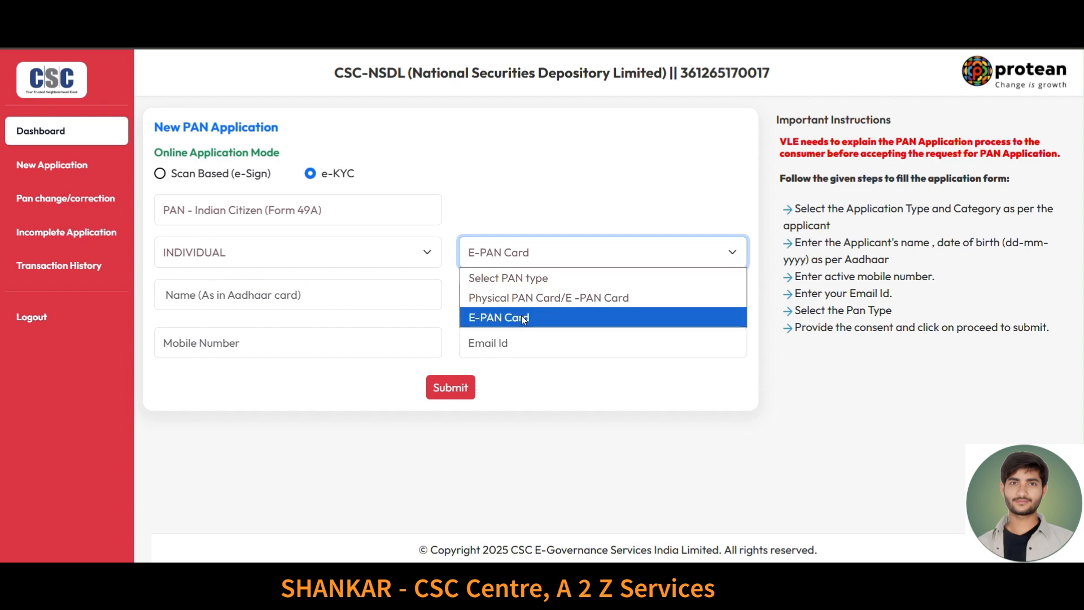
pyautogui.click(521, 315)
pyautogui.click(213, 300)
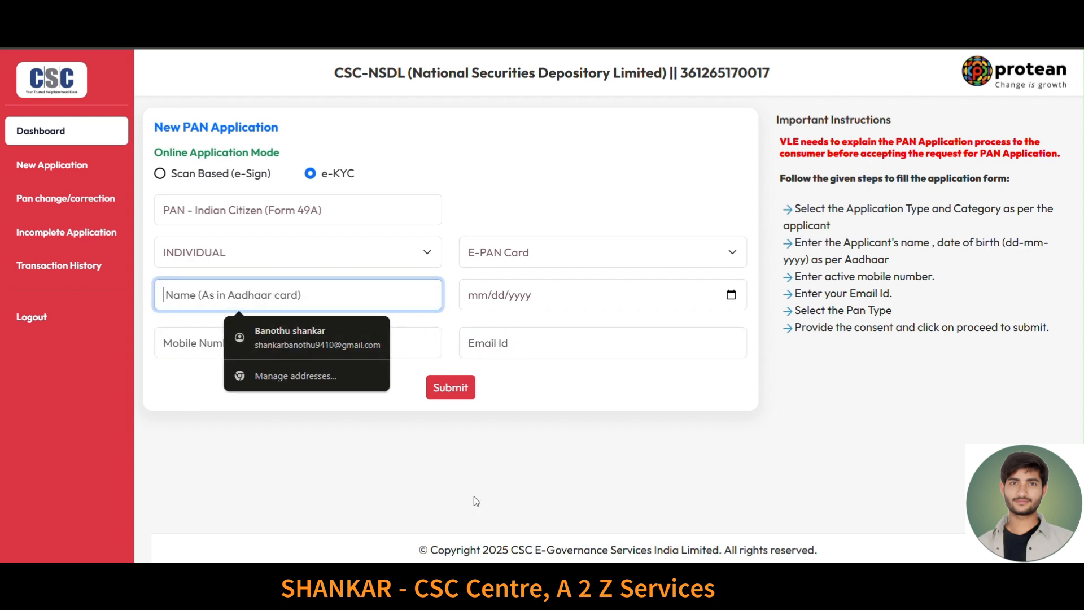
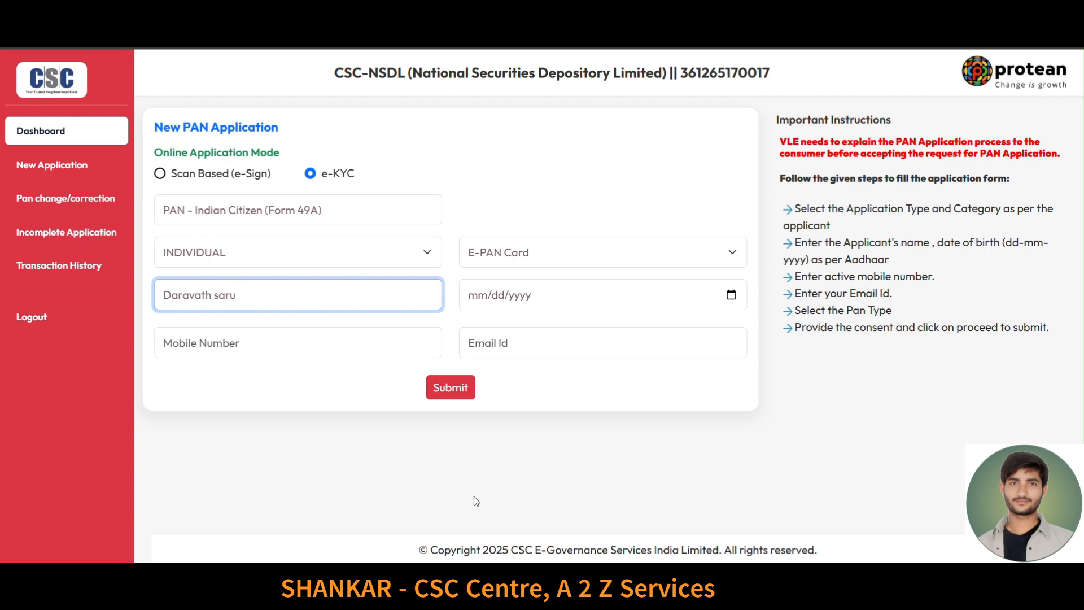
pyautogui.click(480, 297)
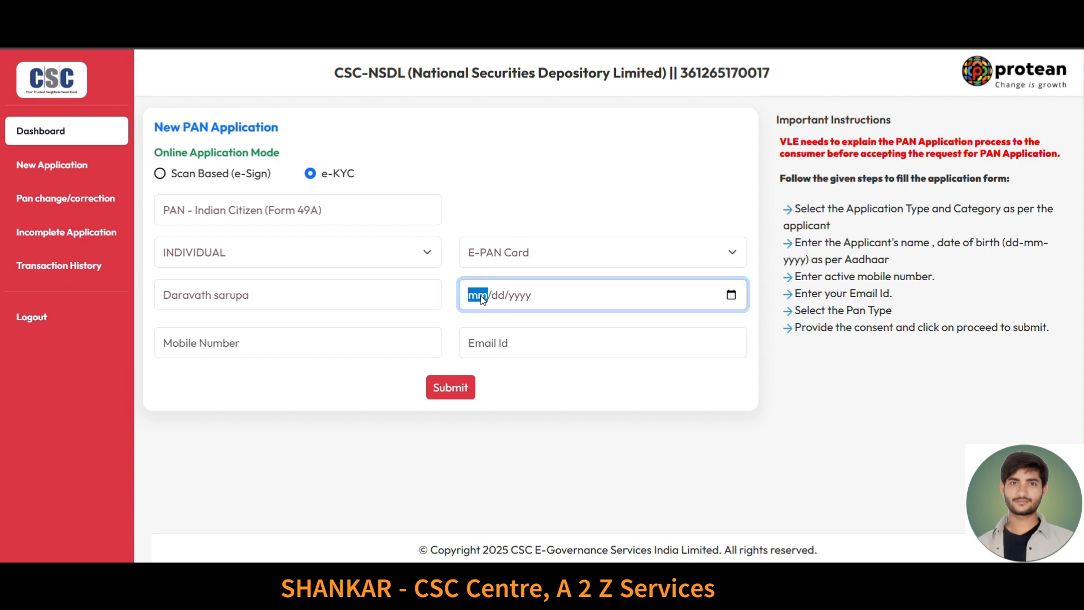
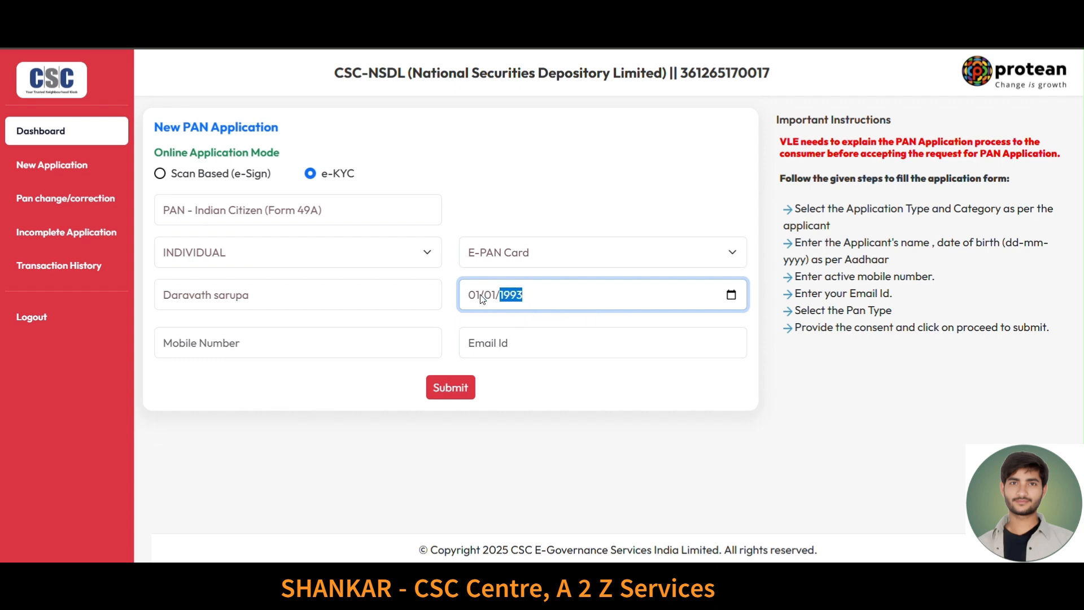
pyautogui.click(233, 344)
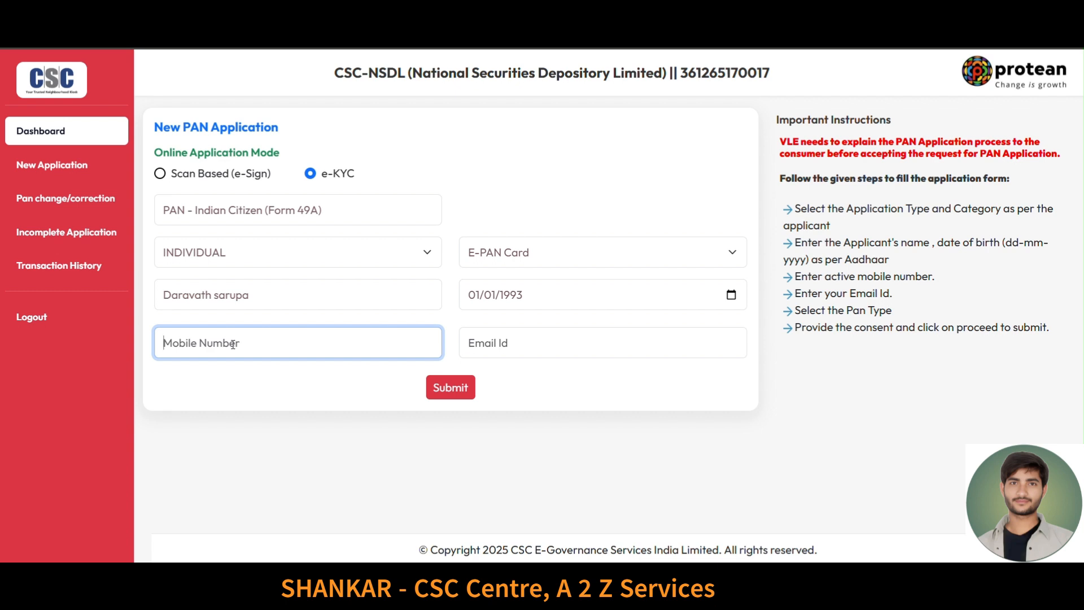
pyautogui.write('80')
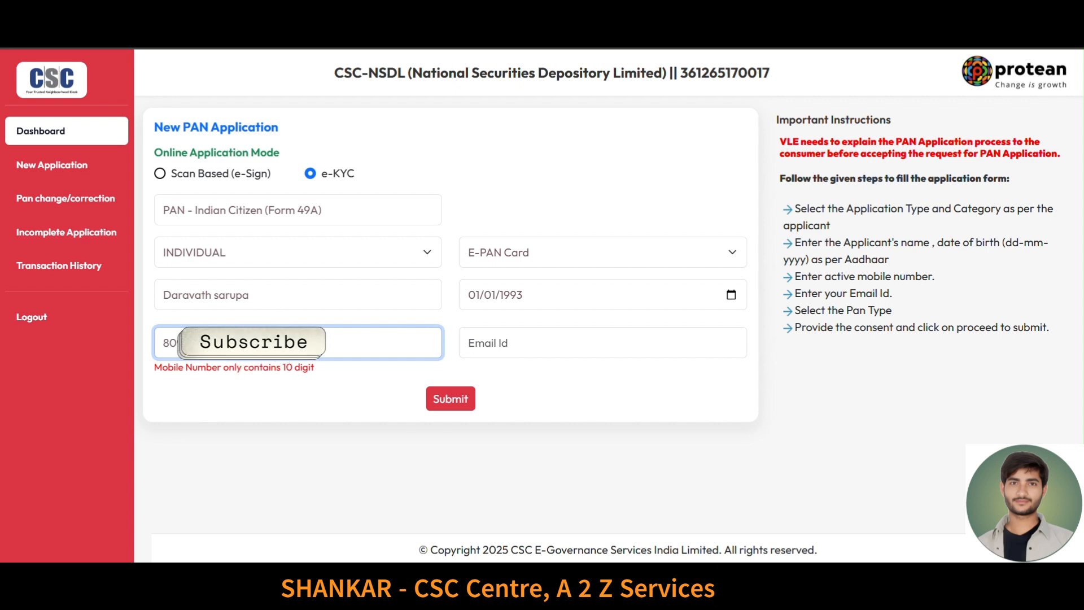
pyautogui.write('0')
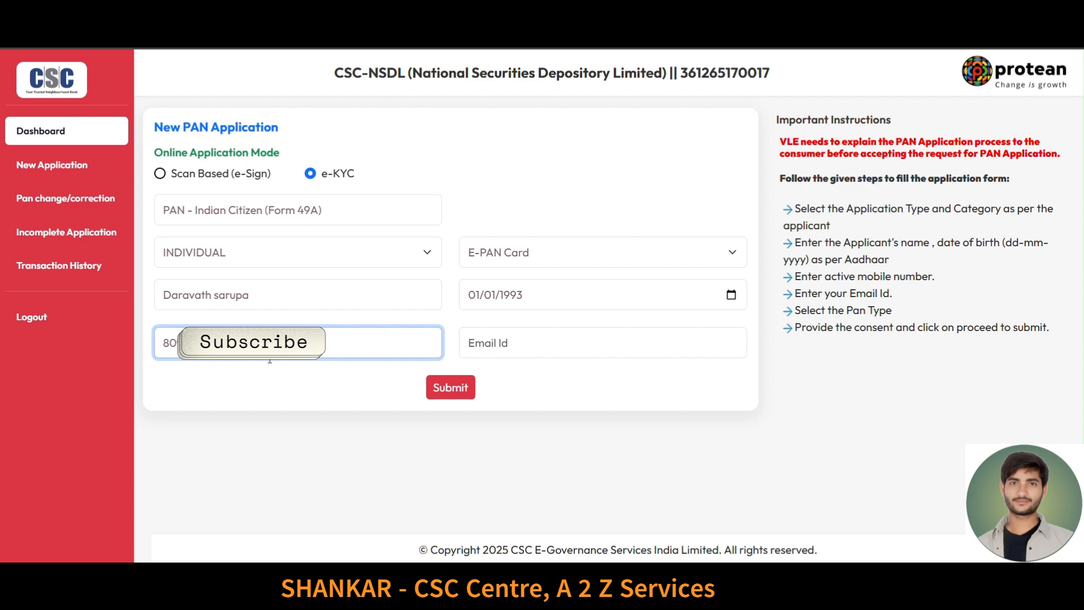
pyautogui.click(499, 349)
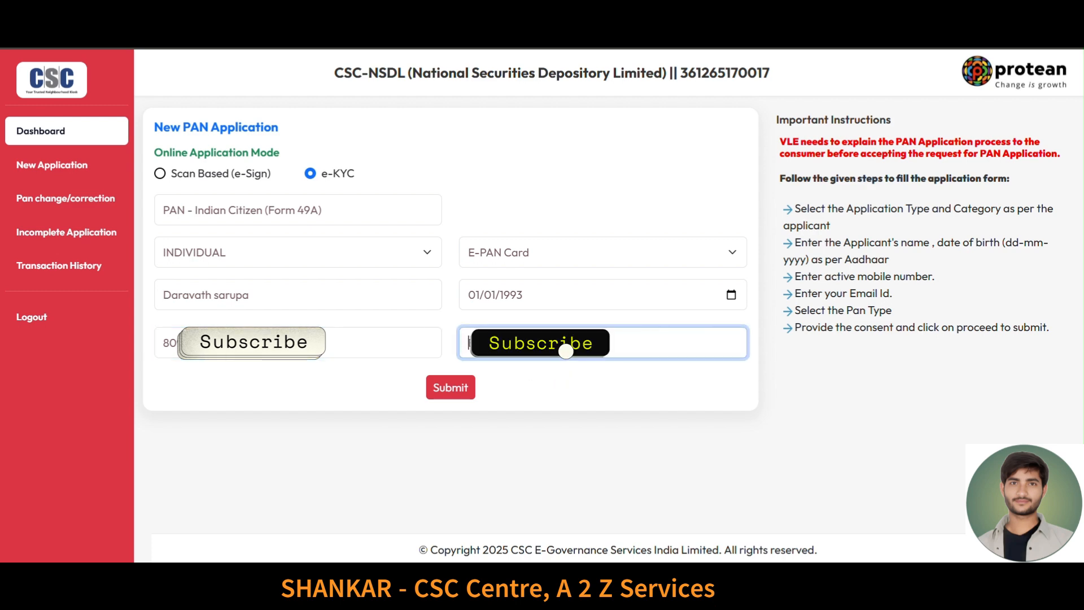
pyautogui.write('d')
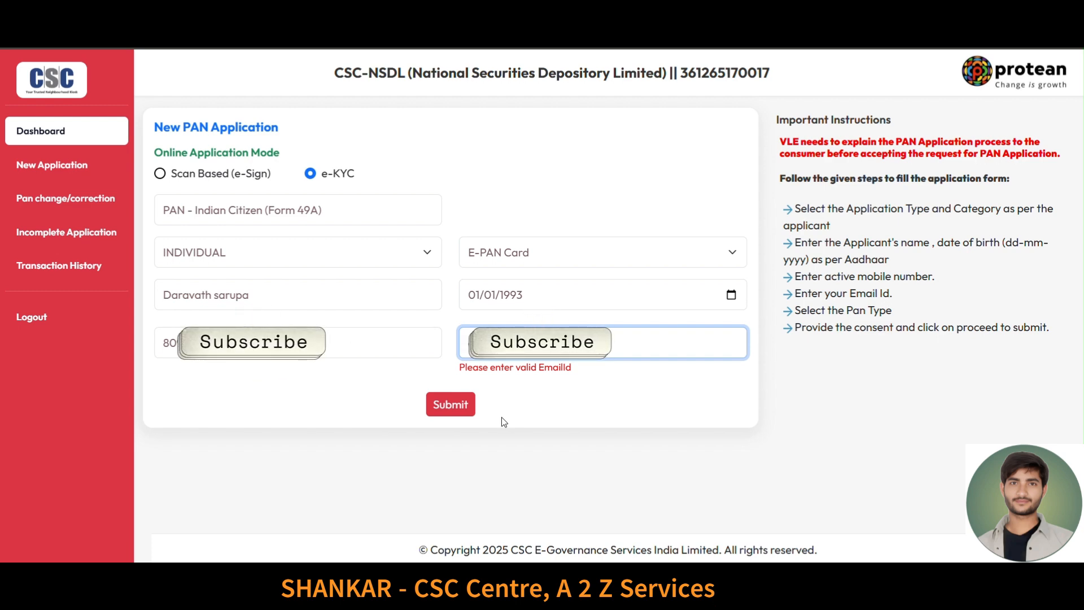
pyautogui.write('.com')
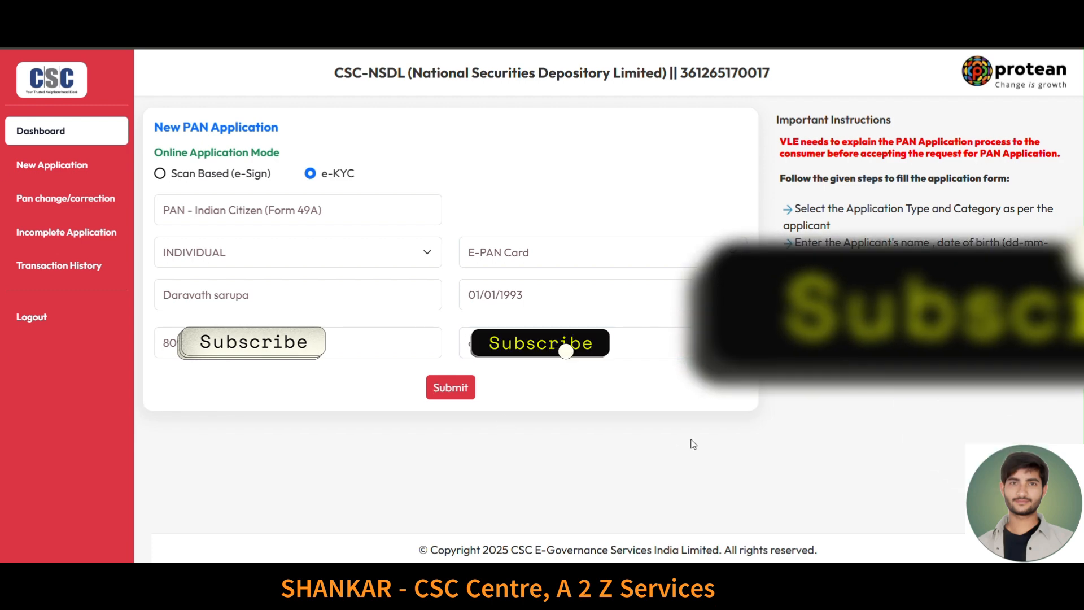
pyautogui.click(458, 390)
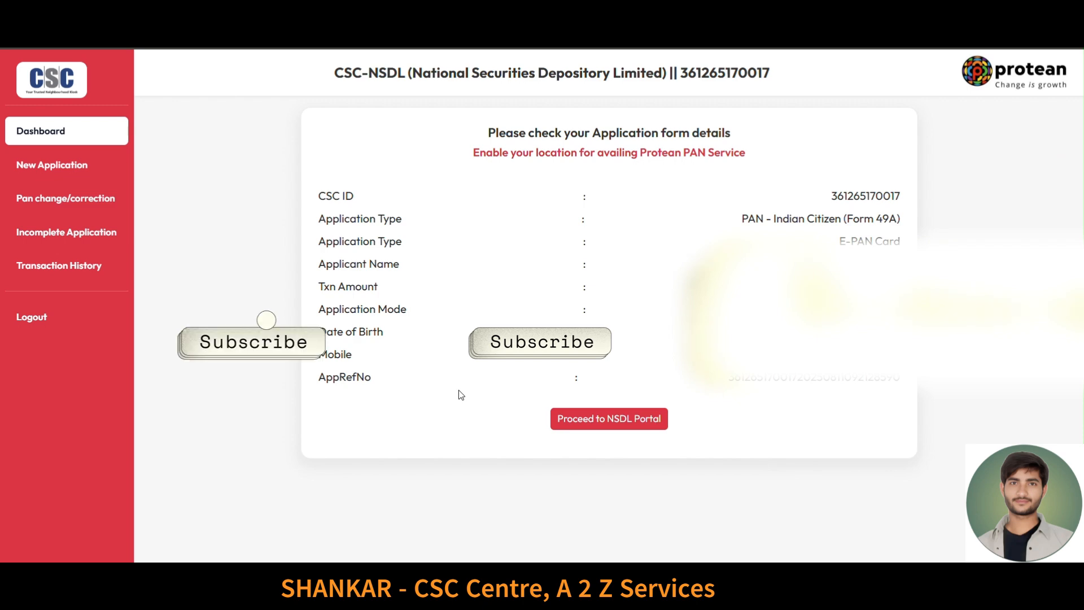
# Proceed to the NSDL portal, accept the notice, and request a login OTP for the agent's mobile
pyautogui.click(621, 422)
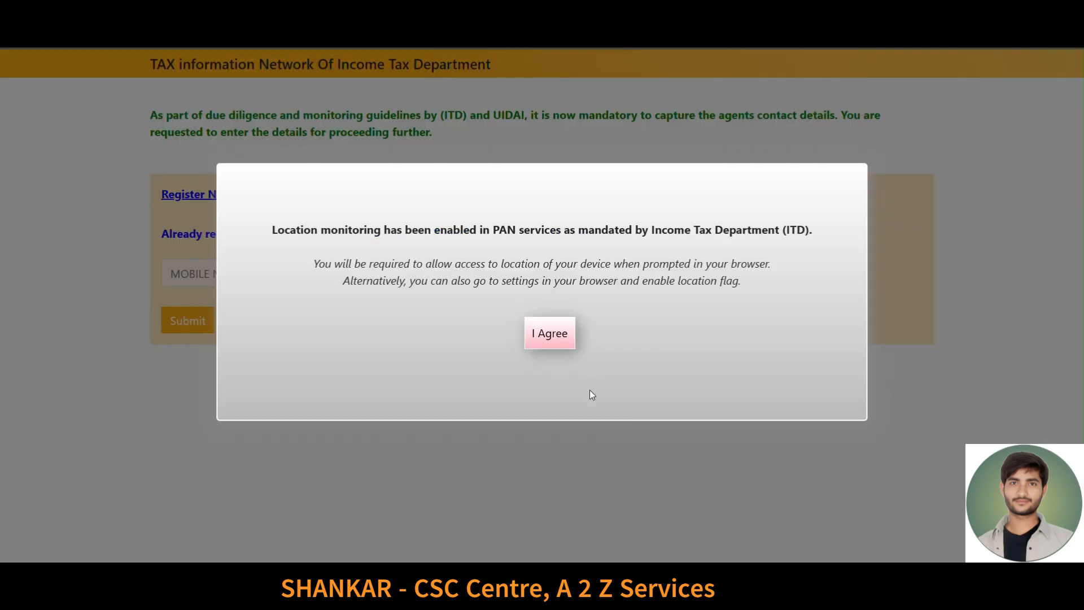
pyautogui.click(550, 332)
pyautogui.click(282, 270)
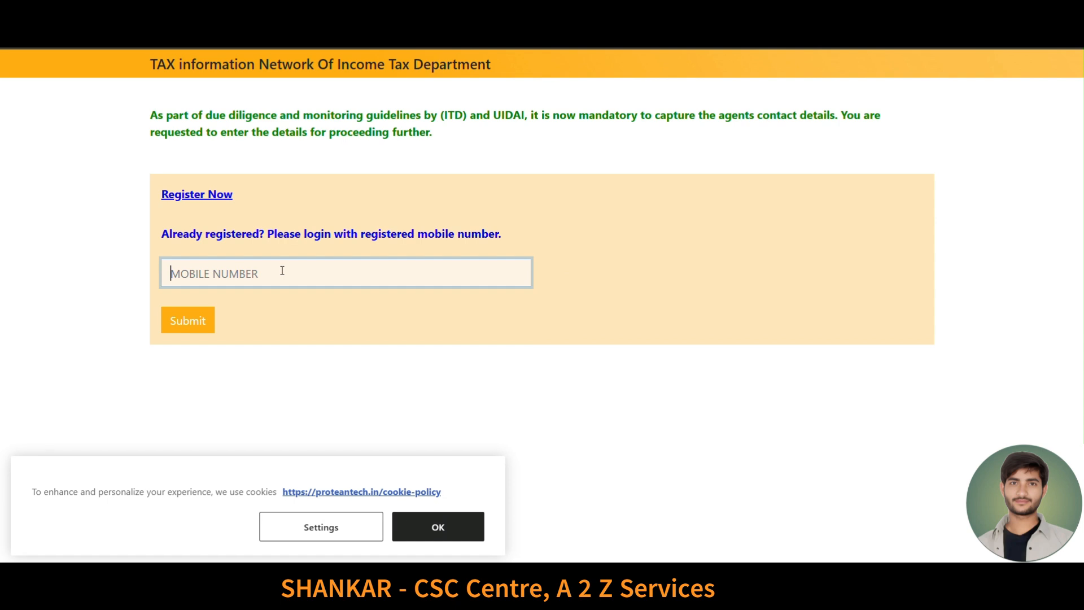
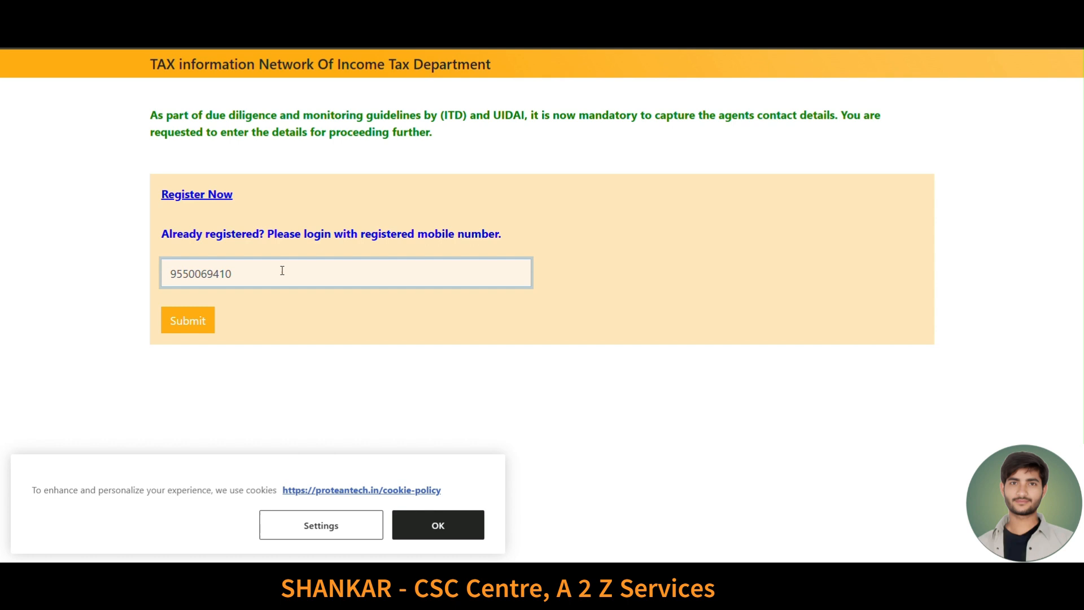
pyautogui.click(177, 321)
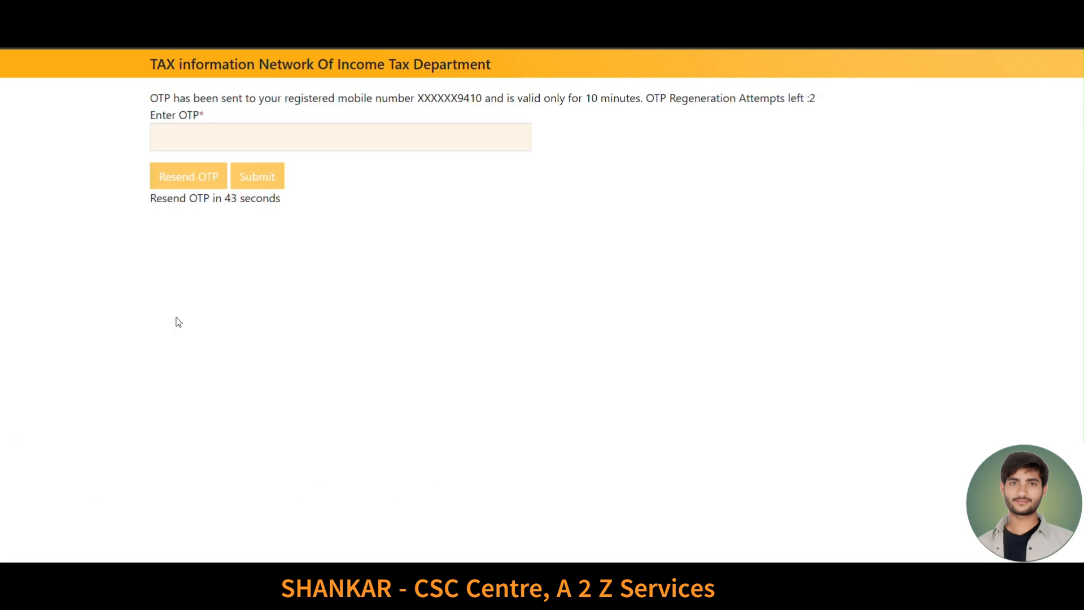
# Enter the received OTP and verify it to log in
pyautogui.click(257, 138)
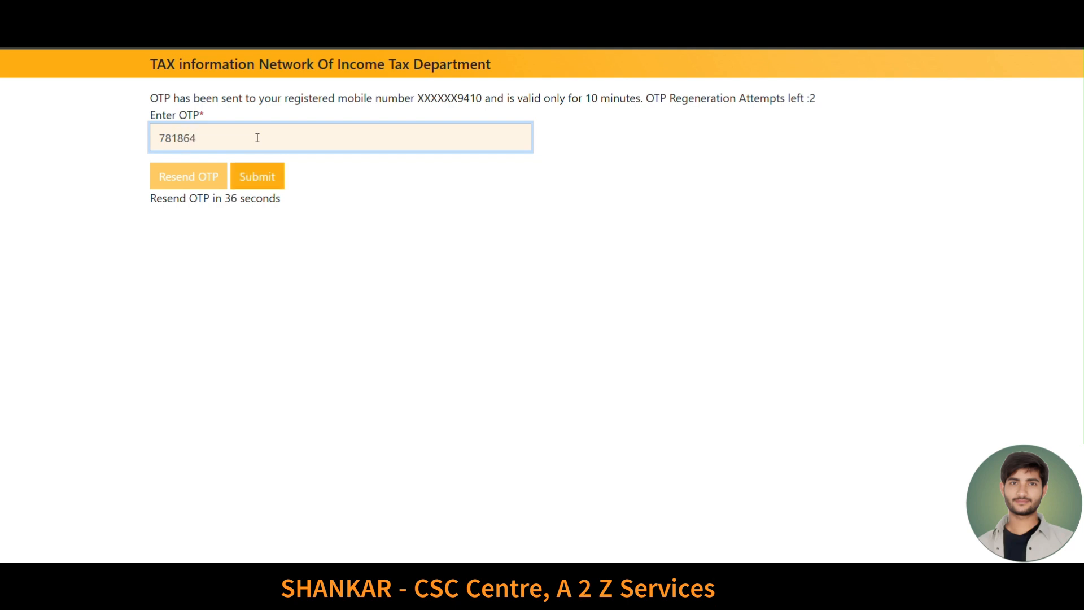
pyautogui.click(265, 177)
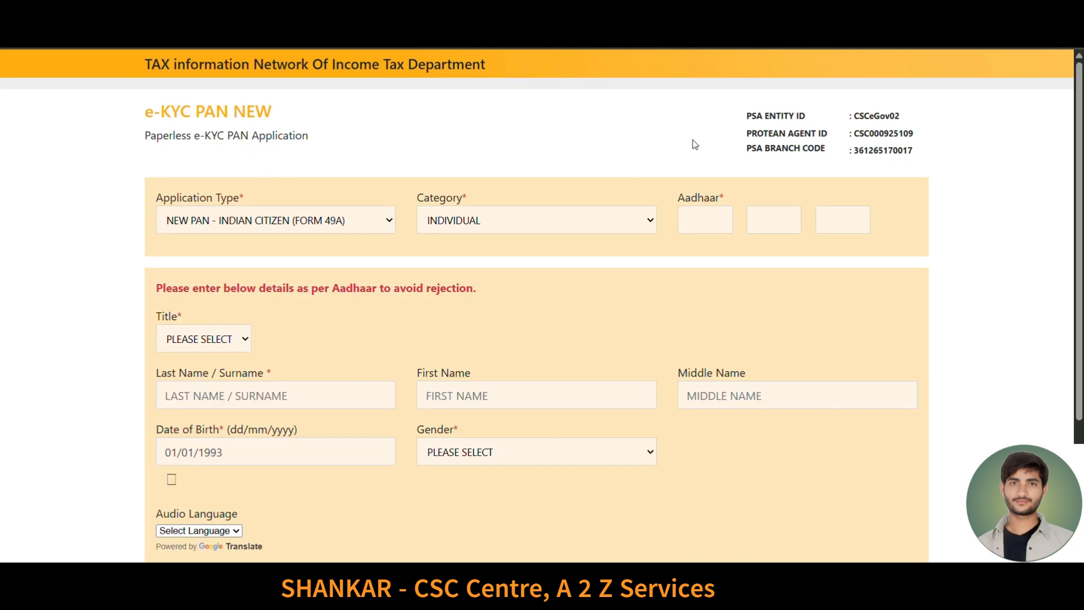
# Enter the applicant's Aadhaar number and select SMT as the title
pyautogui.click(706, 217)
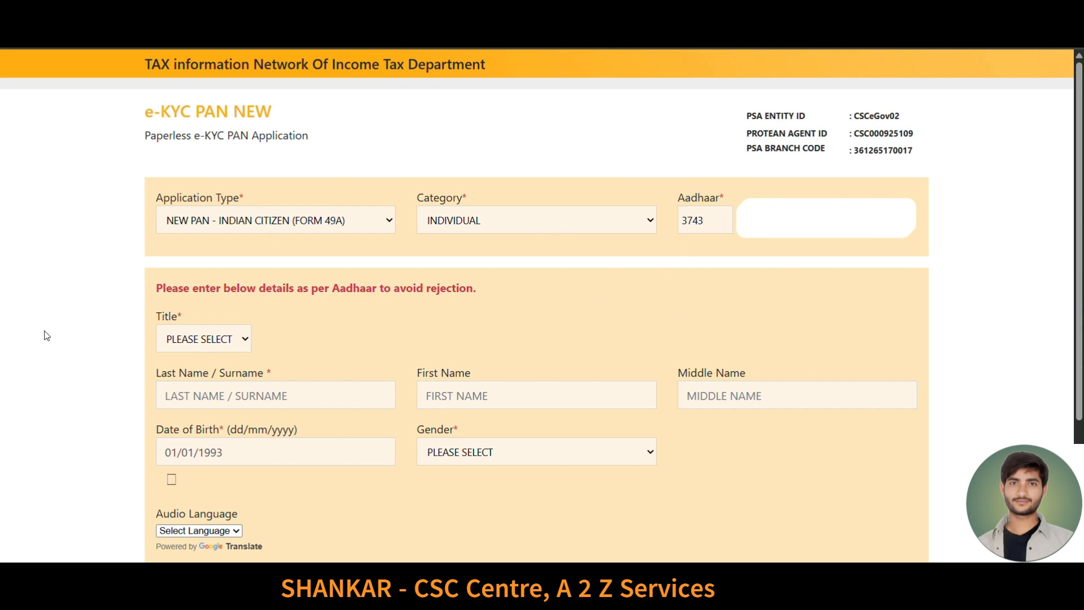
pyautogui.click(178, 338)
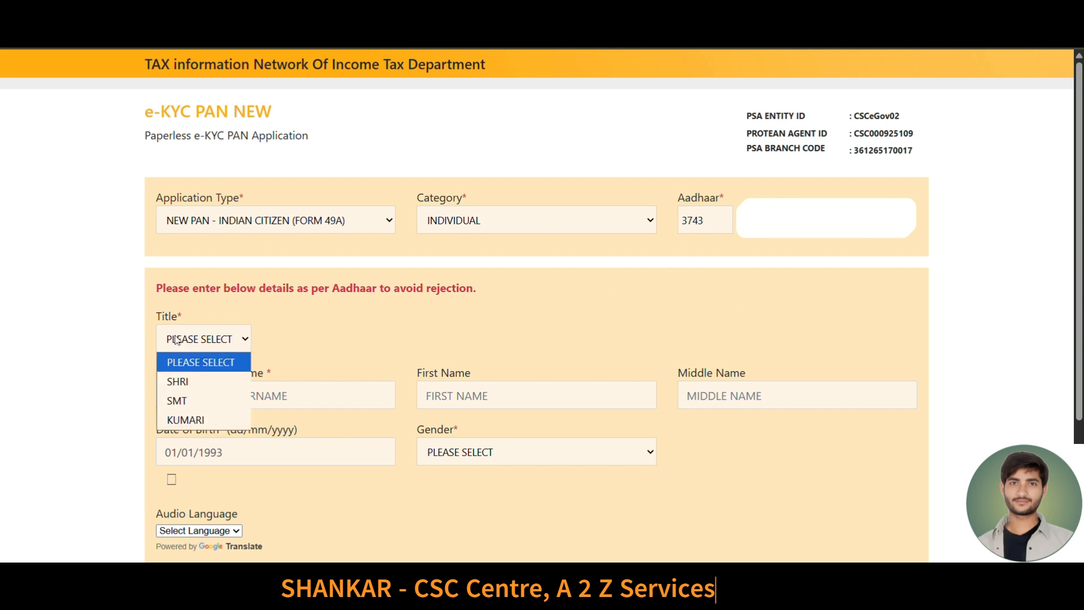
pyautogui.click(180, 402)
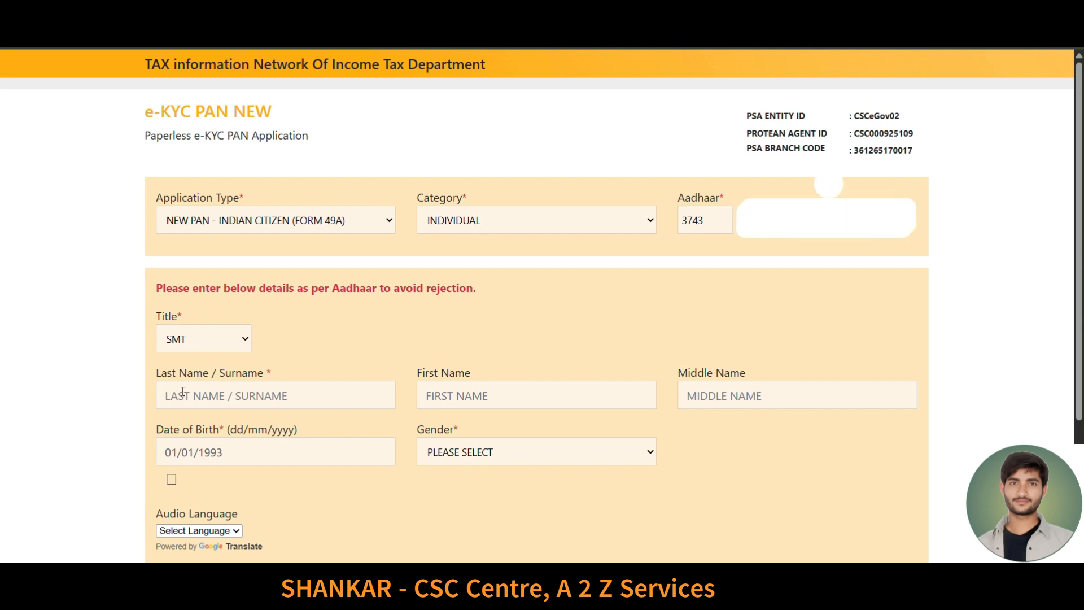
# Enter the applicant's surname and first name, removing the extra H from the first name
pyautogui.click(234, 405)
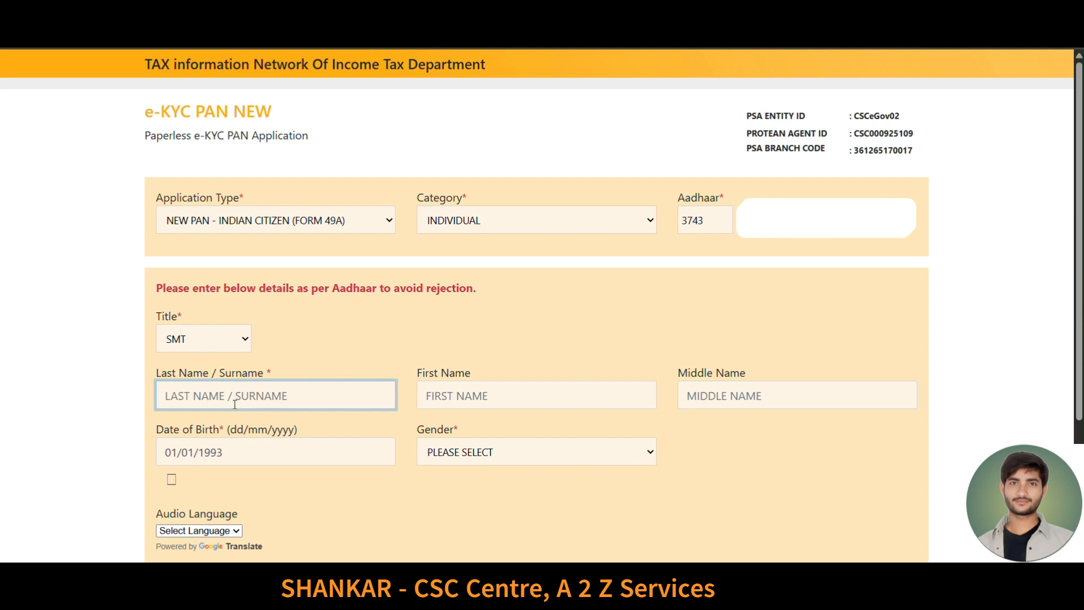
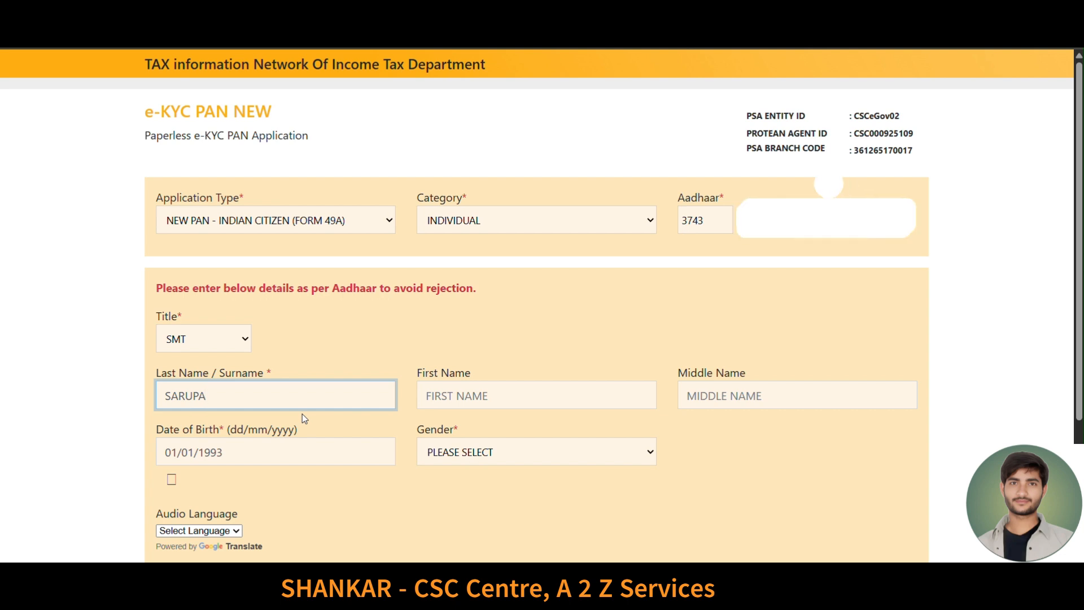
pyautogui.click(504, 394)
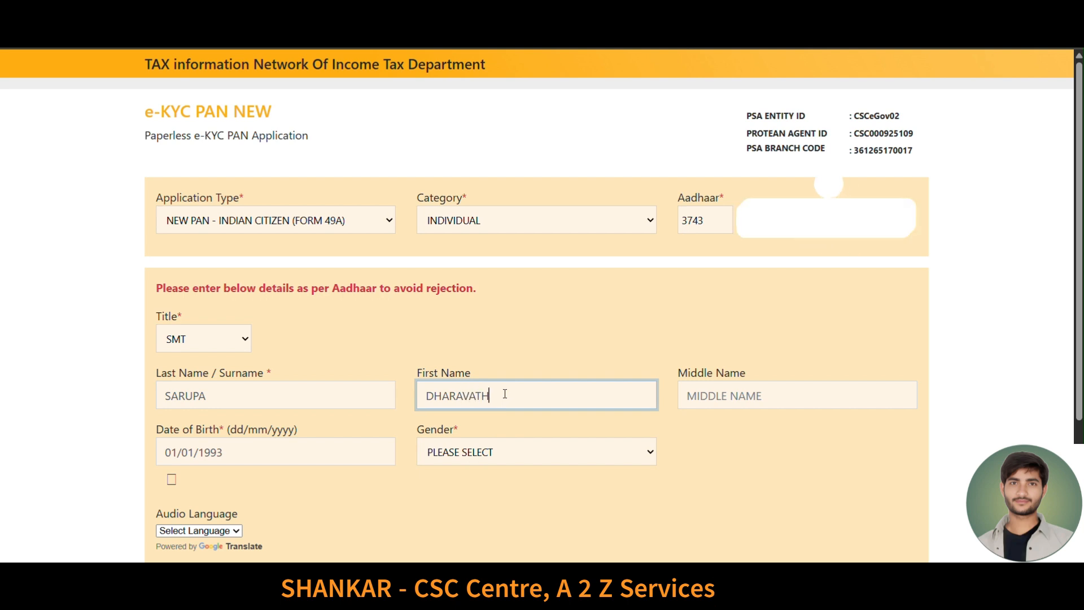
pyautogui.click(442, 396)
pyautogui.press('BackSpace')
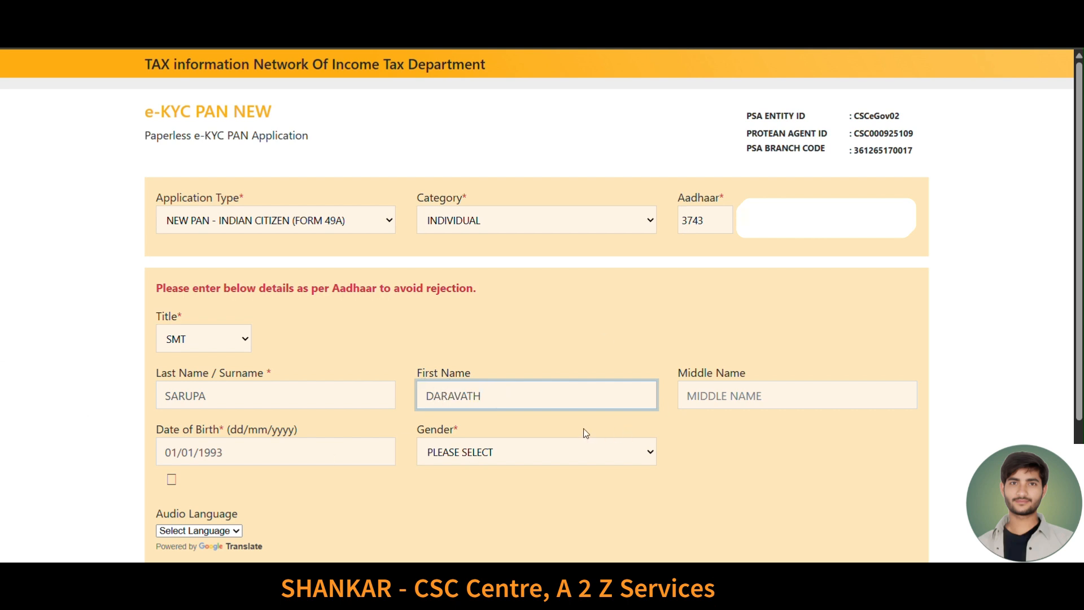
# Set gender to FEMALE and accept the Aadhaar e-Sign consent statement
pyautogui.click(487, 455)
pyautogui.click(483, 514)
pyautogui.scroll(-2, 425, 422)
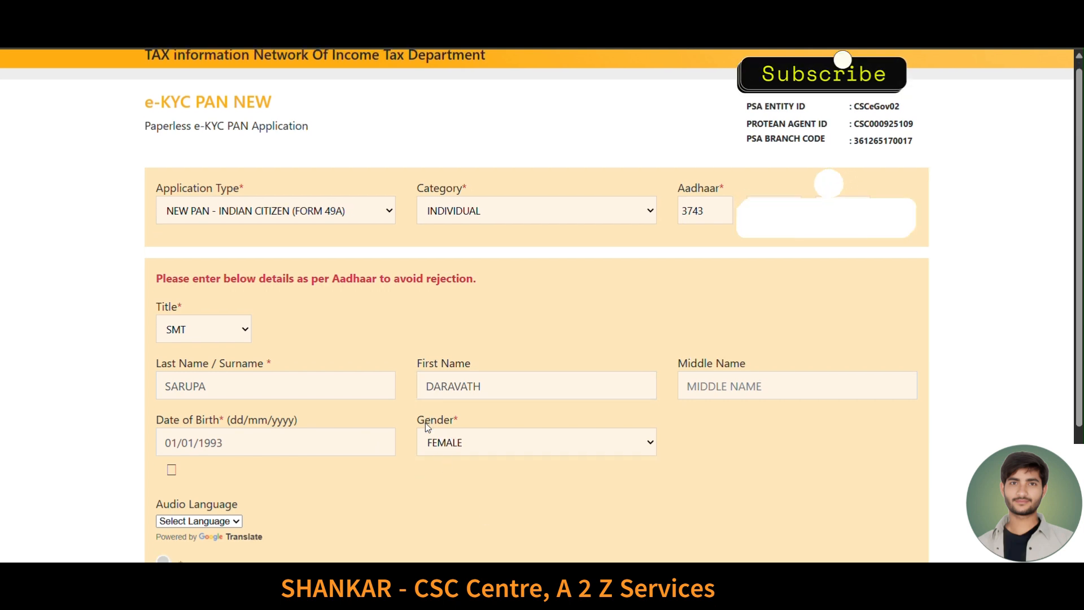
pyautogui.click(164, 430)
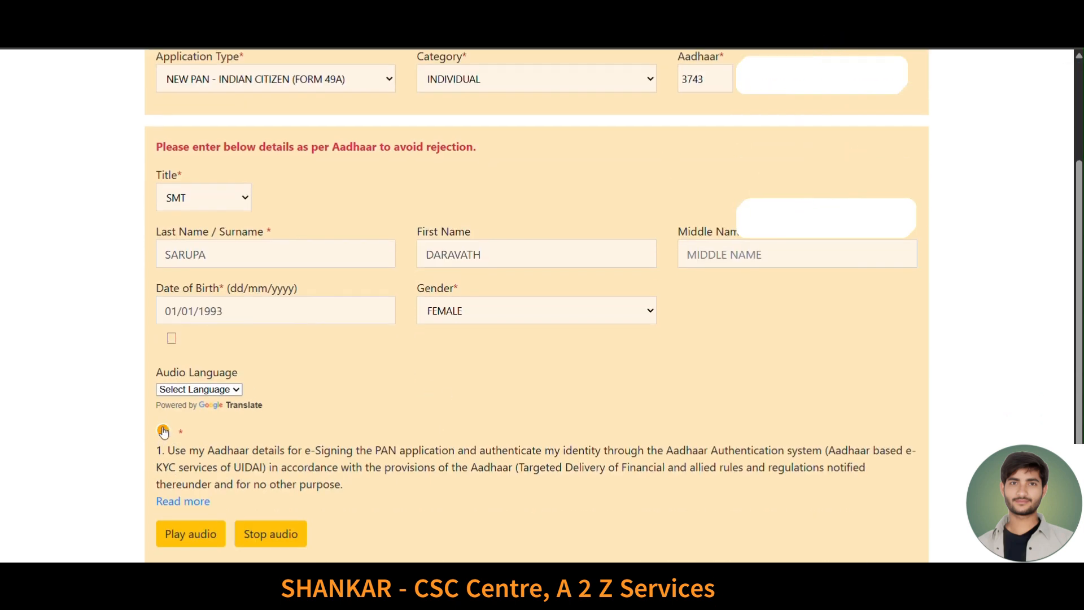
pyautogui.scroll(-1, 472, 327)
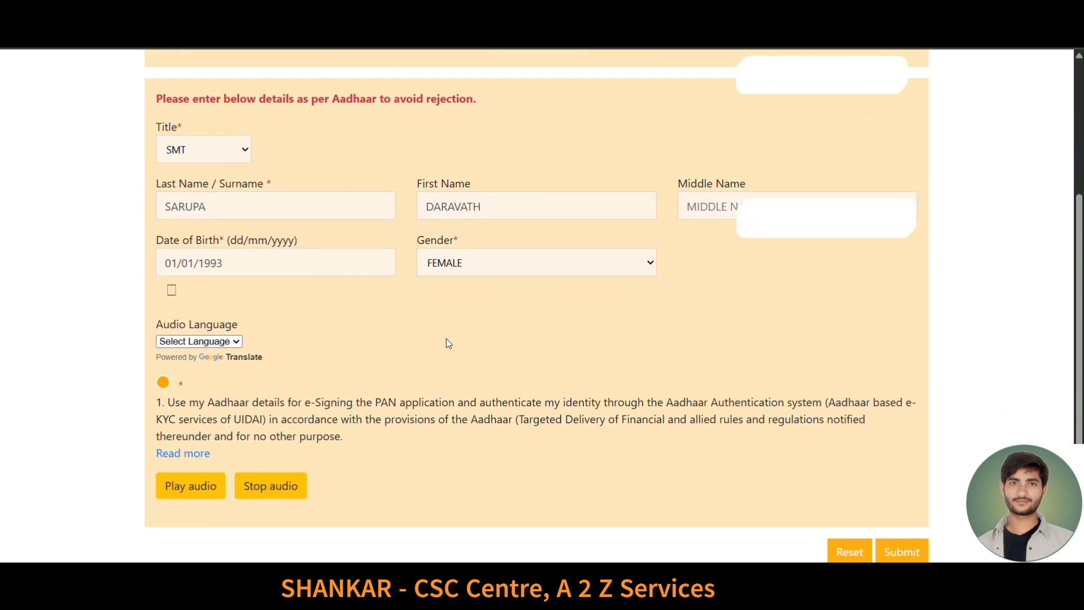
# Submit the e-KYC details, go to Parents Details, and answer No to single mother
pyautogui.click(898, 553)
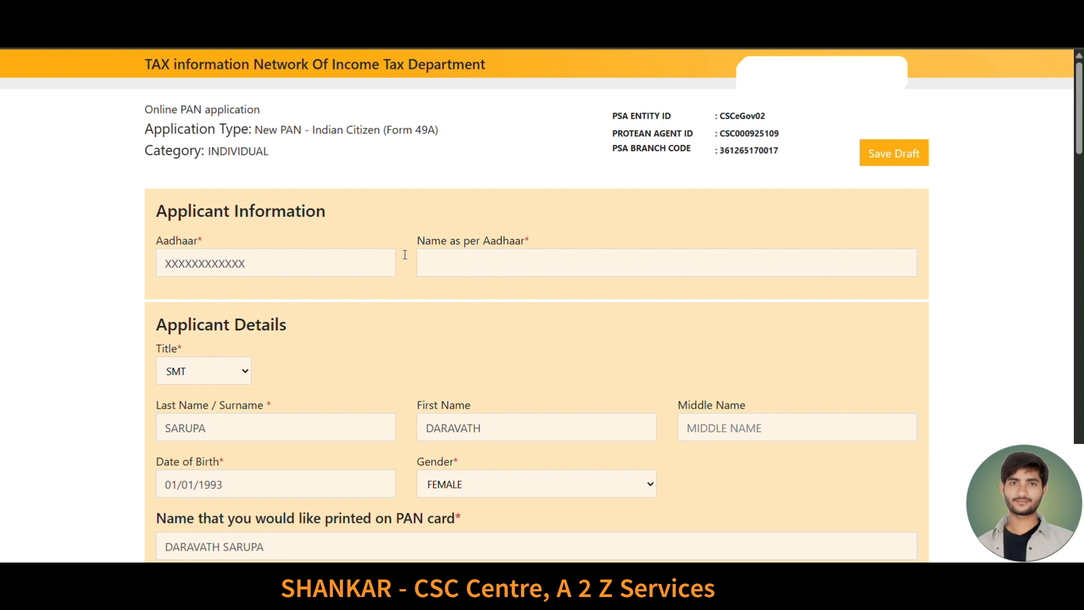
pyautogui.scroll(-4, 454, 298)
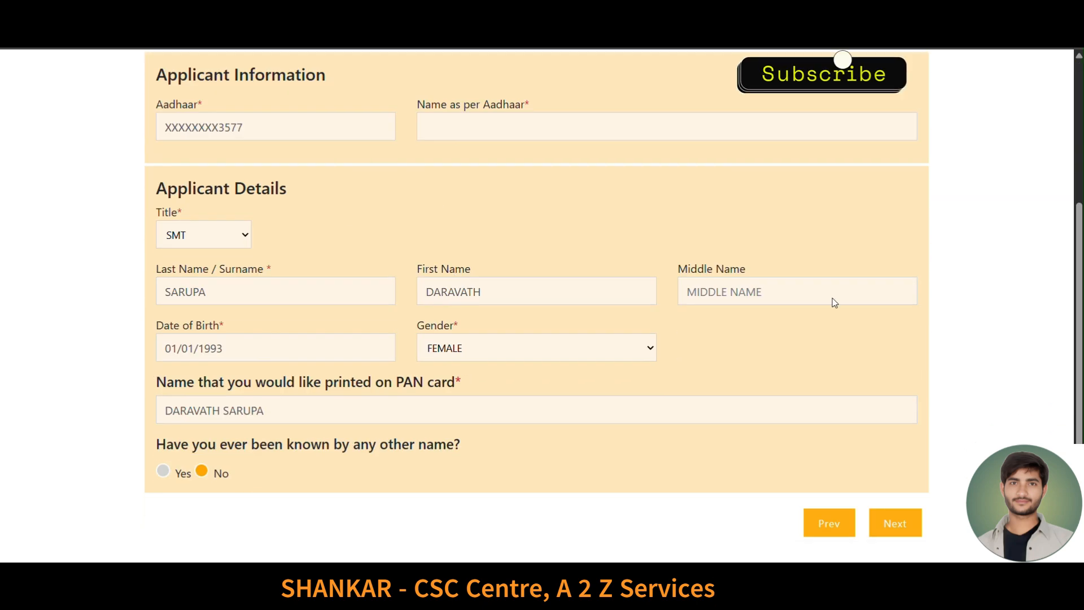
pyautogui.click(907, 526)
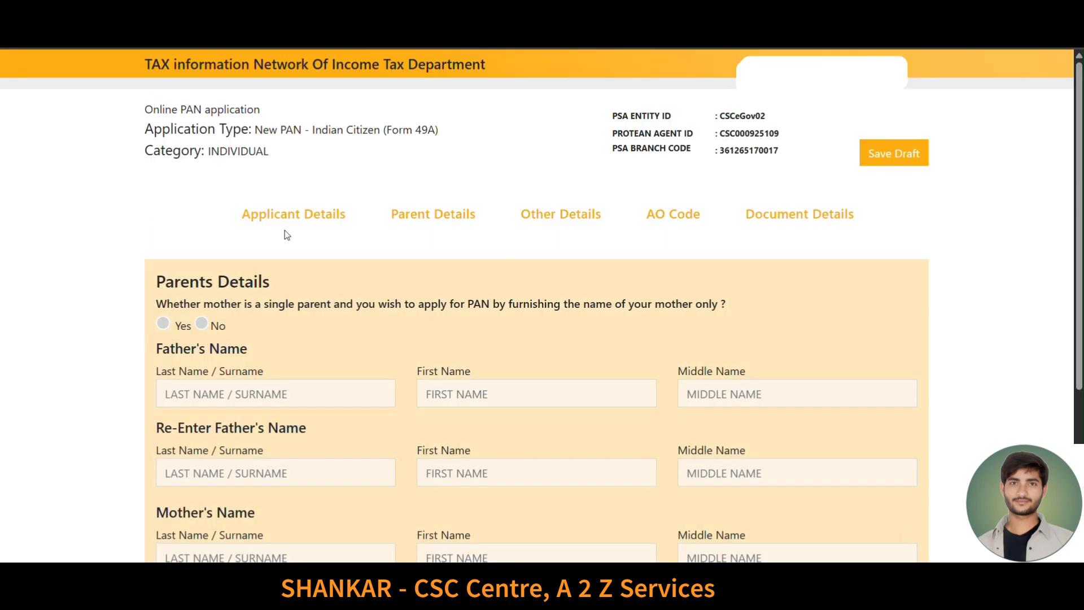
pyautogui.click(203, 324)
pyautogui.scroll(-2, 365, 315)
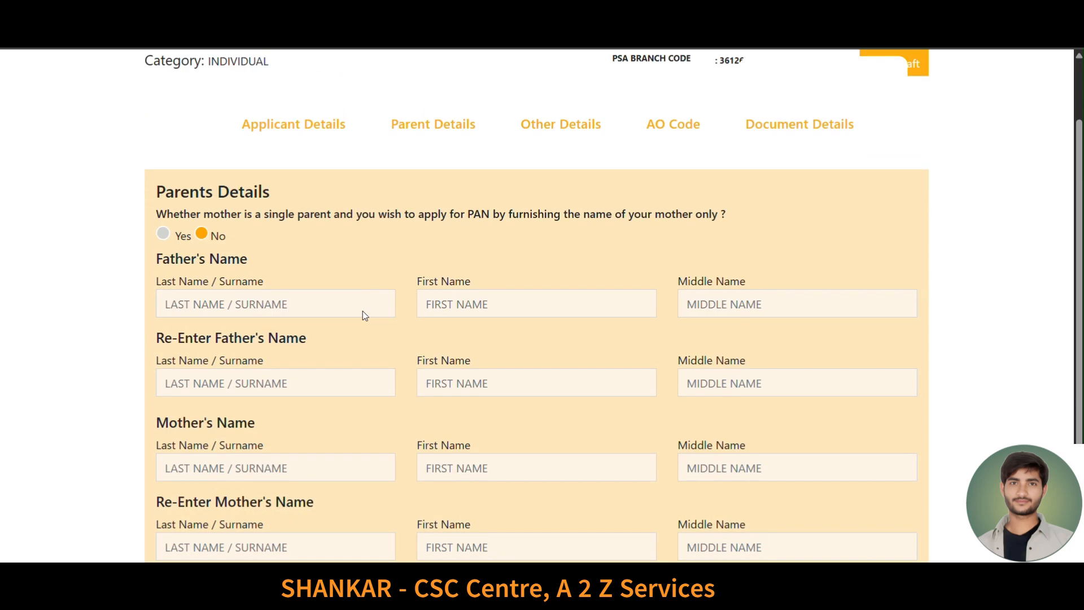
pyautogui.scroll(-1, 363, 315)
# Enter the father's surname and first name, then re-enter both in the confirmation fields
pyautogui.click(293, 250)
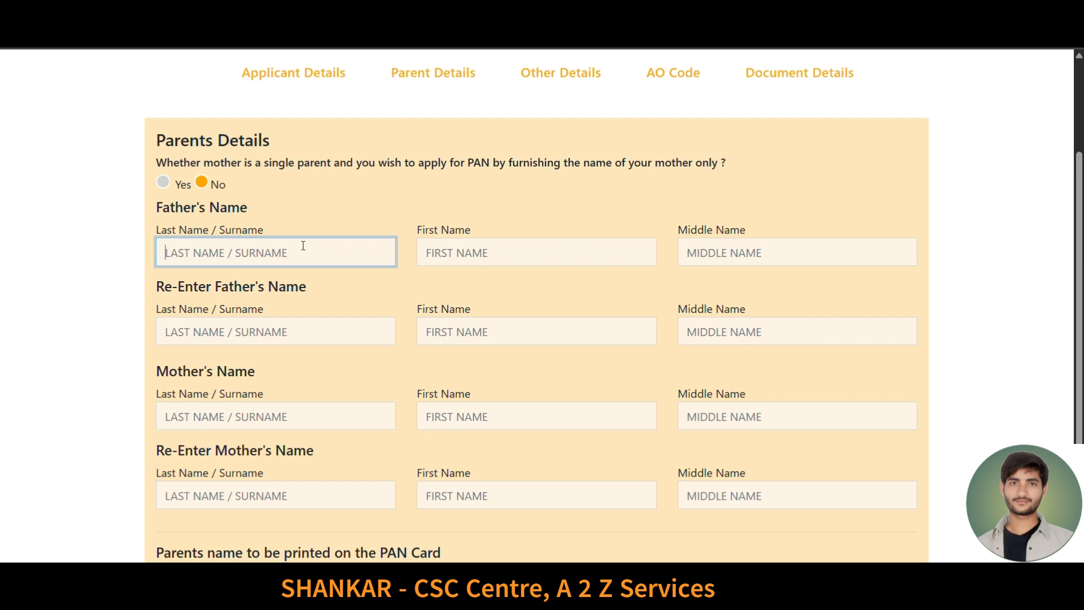
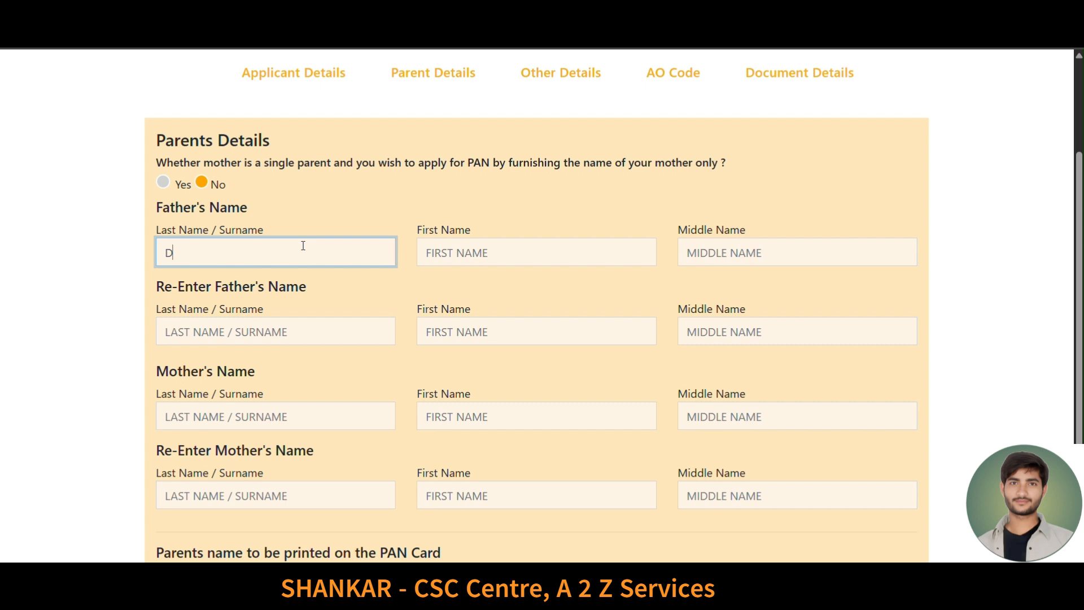
pyautogui.click(492, 249)
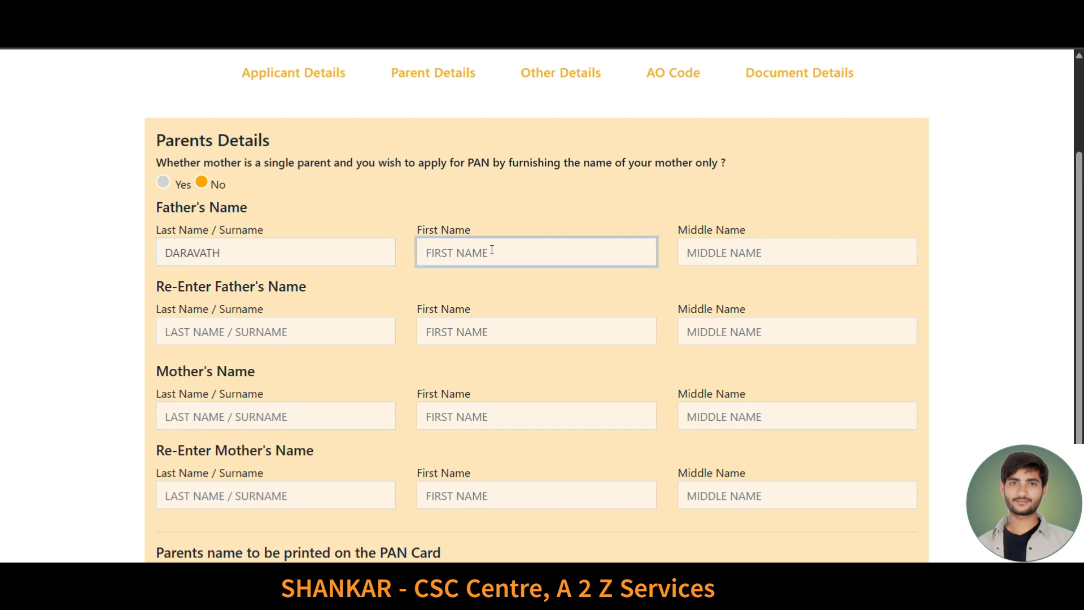
pyautogui.click(231, 333)
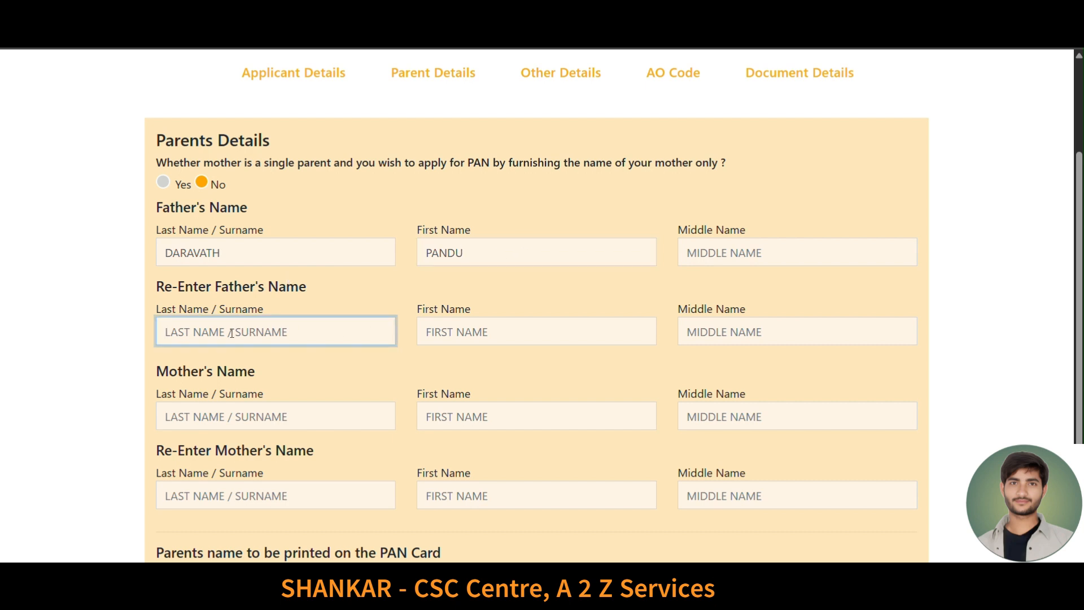
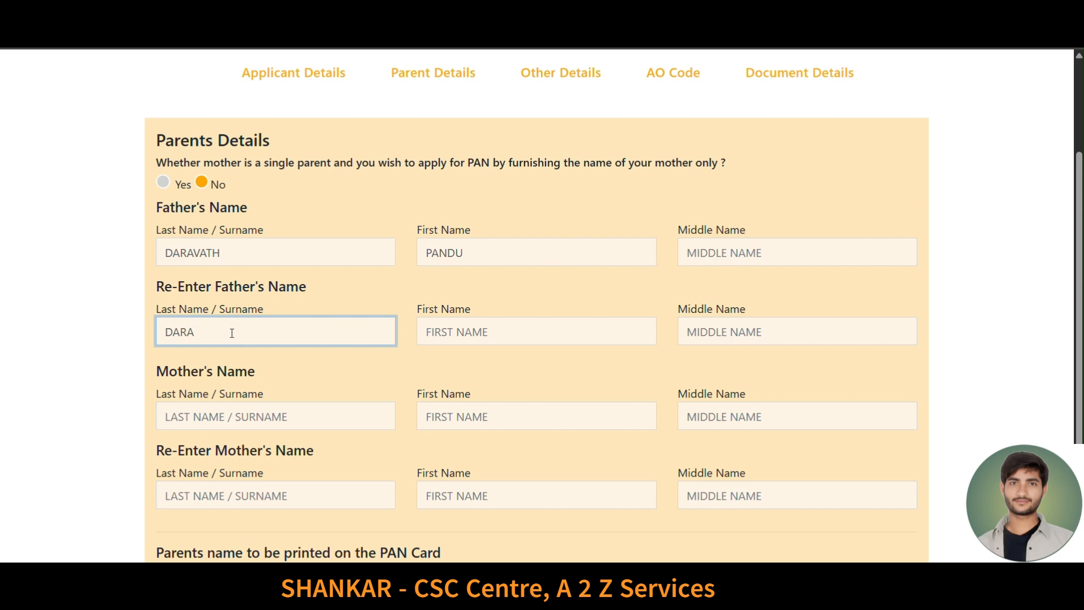
pyautogui.click(480, 327)
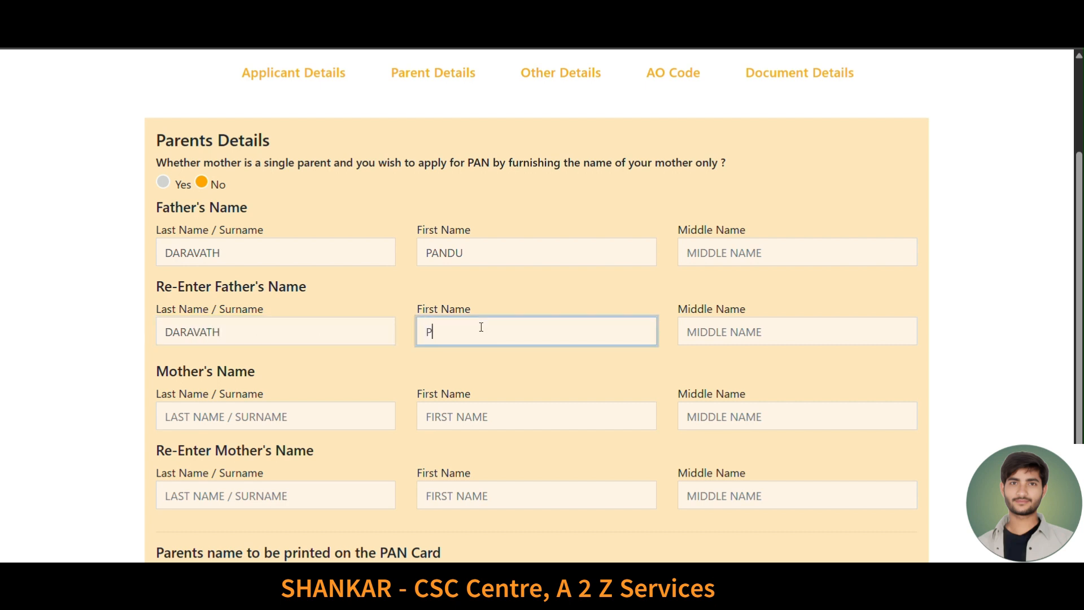
pyautogui.click(763, 354)
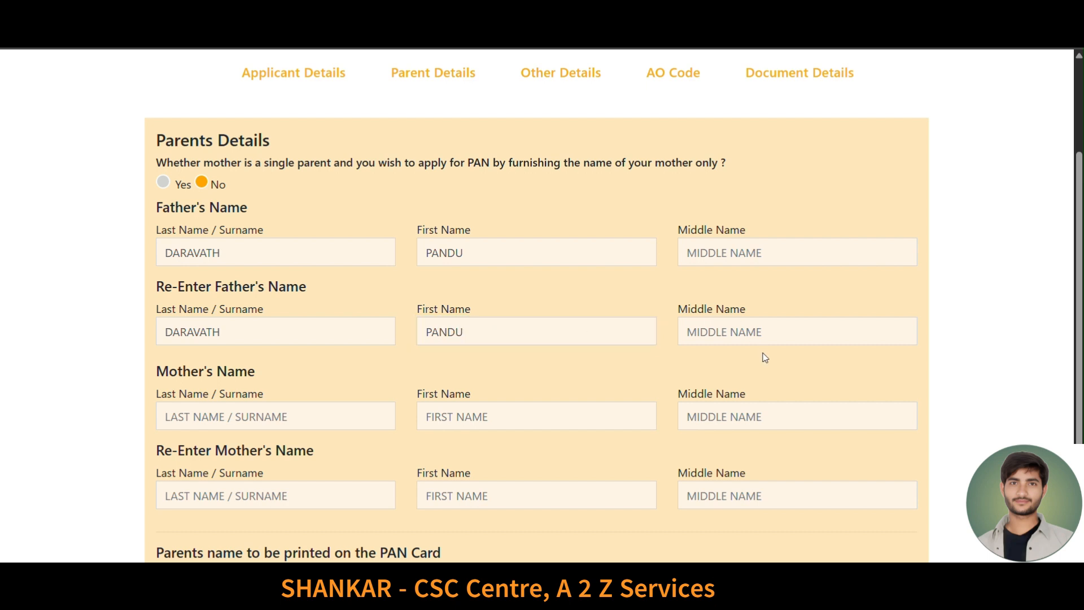
pyautogui.scroll(-2, 559, 342)
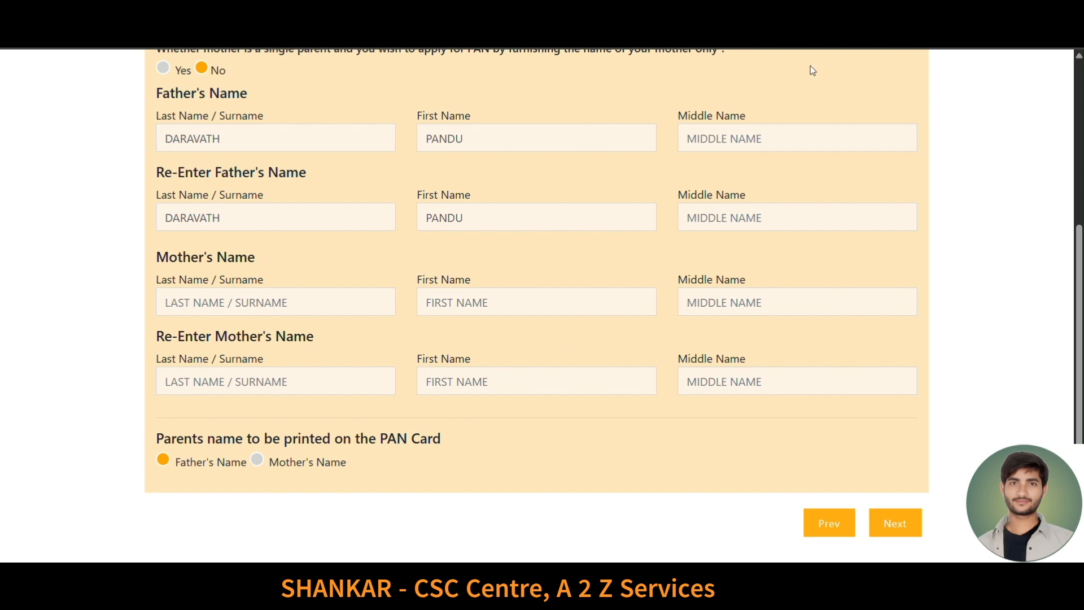
# Move to Other Details and tick Income from Other sources
pyautogui.click(893, 522)
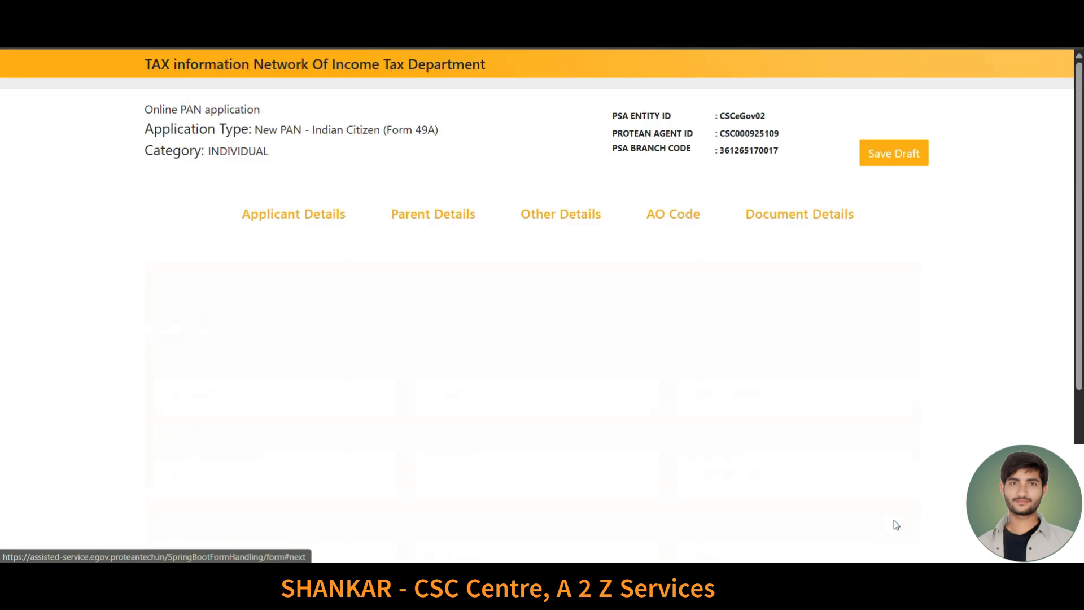
pyautogui.scroll(-3, 405, 359)
pyautogui.click(425, 293)
pyautogui.scroll(-3, 546, 328)
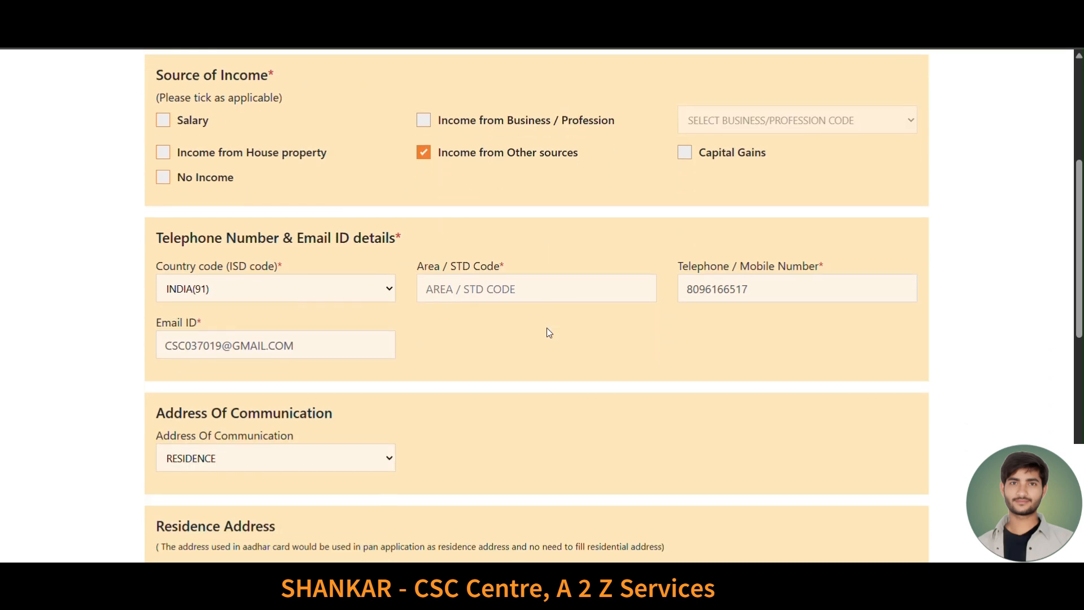
# Enter 91 as the Area/STD code and scroll through the address sections
pyautogui.click(514, 288)
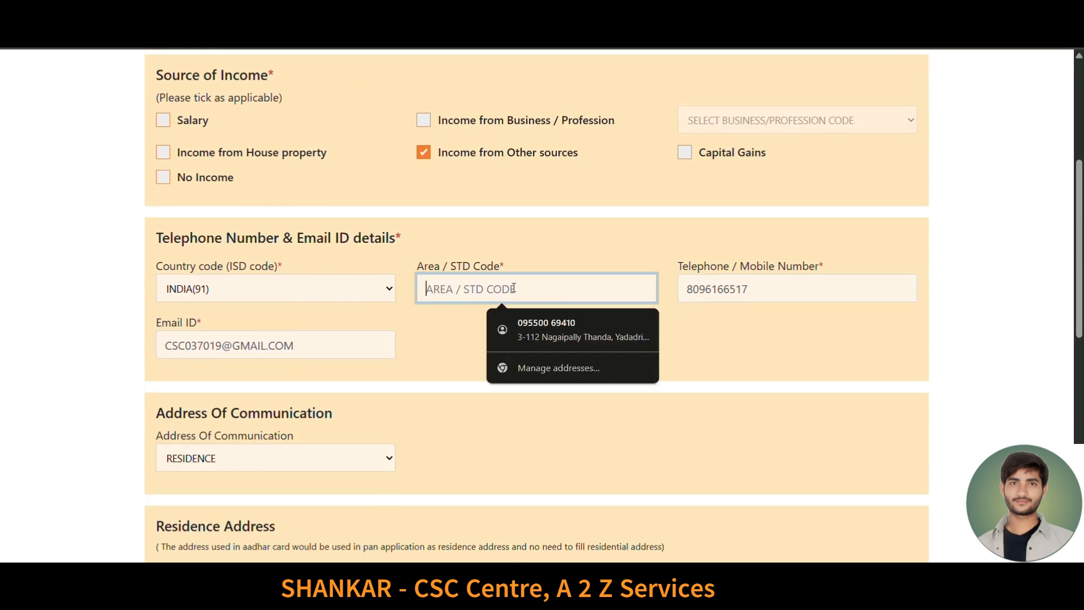
pyautogui.write('91')
pyautogui.click(522, 382)
pyautogui.scroll(-3, 466, 391)
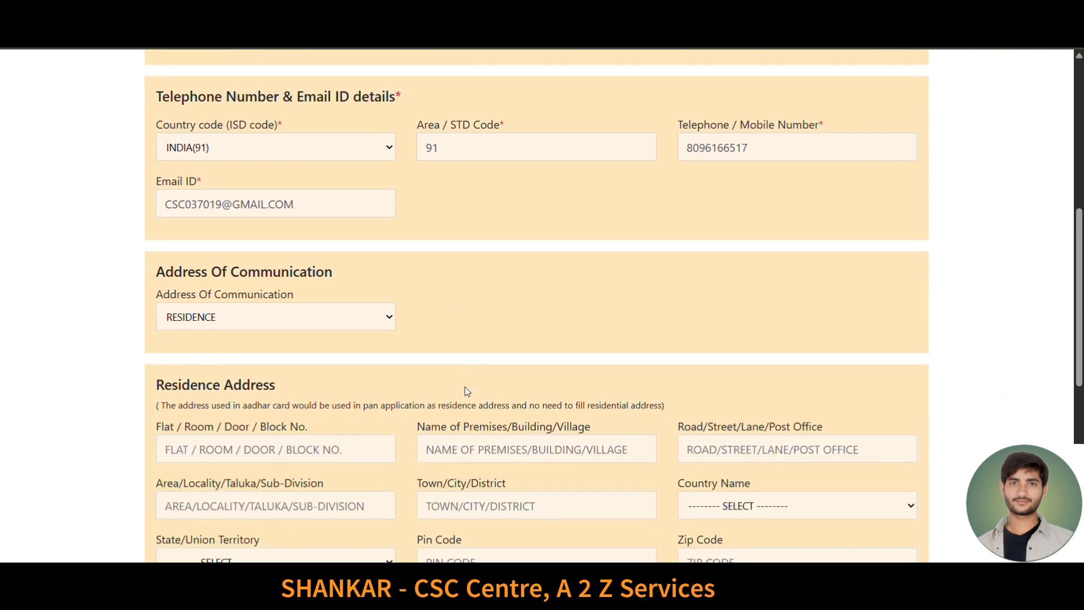
pyautogui.scroll(-3, 448, 371)
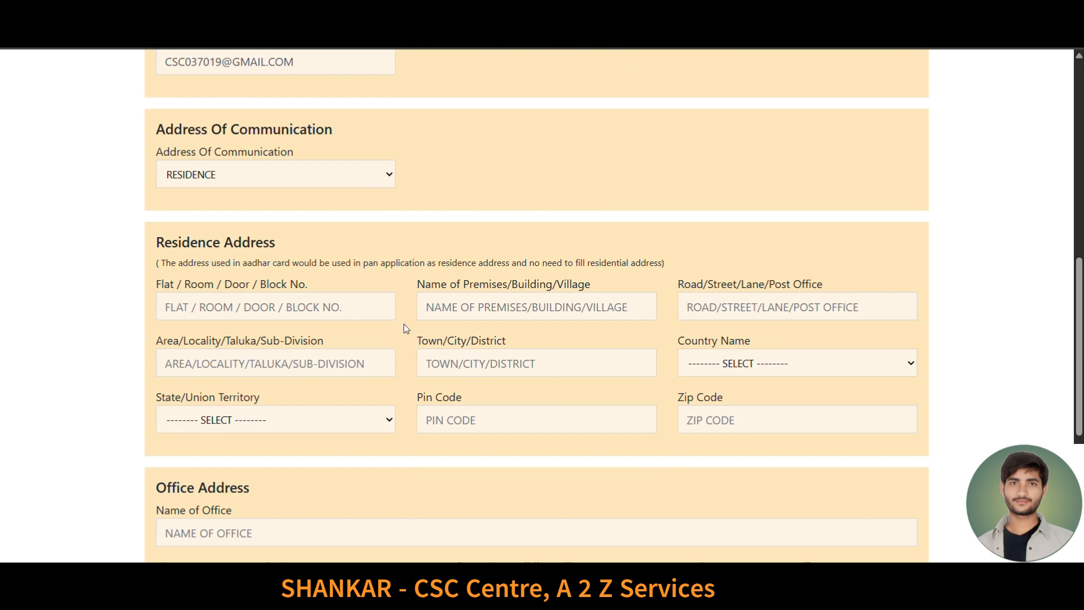
pyautogui.scroll(-1, 404, 328)
pyautogui.scroll(-4, 424, 391)
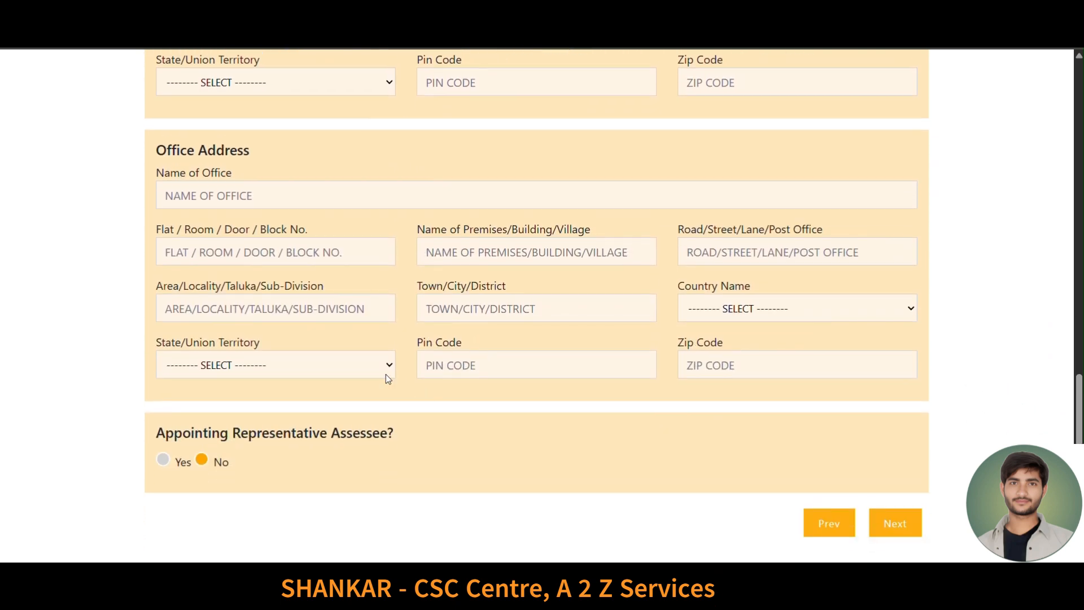
# Move to the AO Code step and enter AO code APR / W / 53 / 91
pyautogui.click(905, 522)
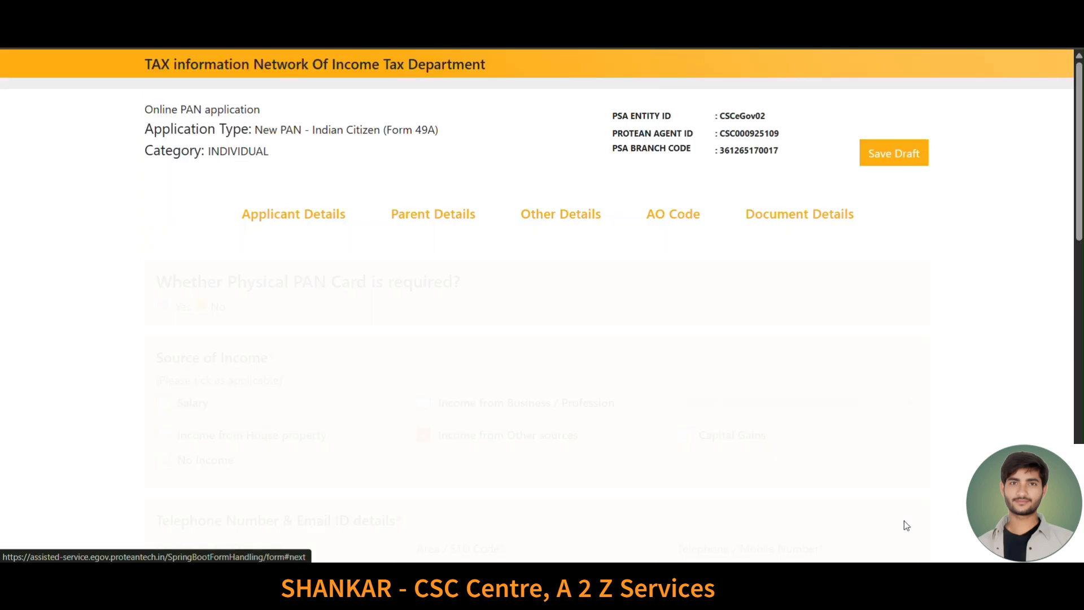
pyautogui.scroll(-4, 428, 437)
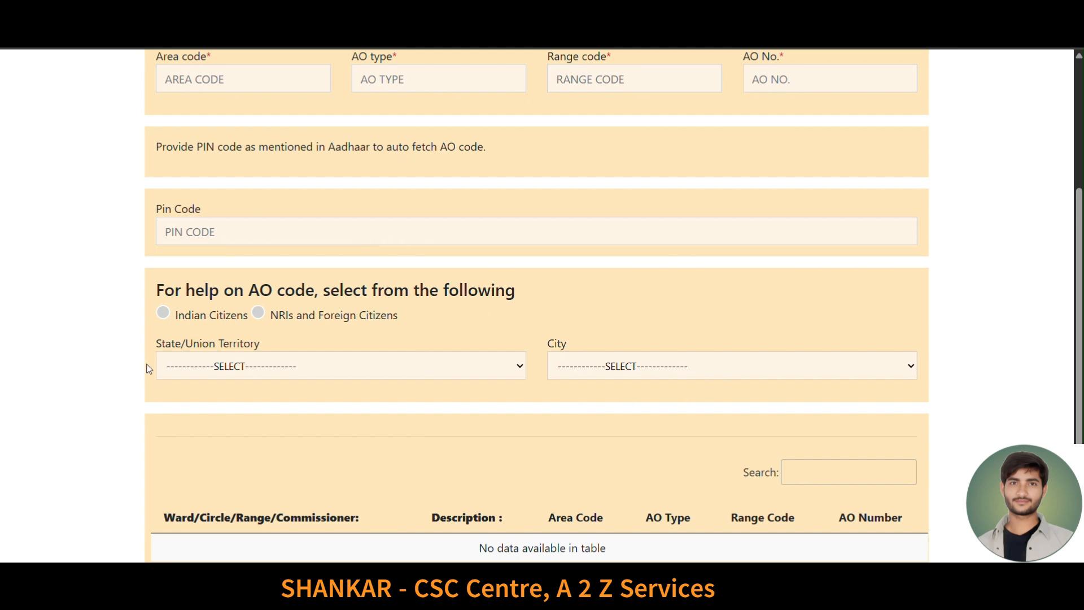
pyautogui.scroll(4, 402, 383)
pyautogui.click(234, 295)
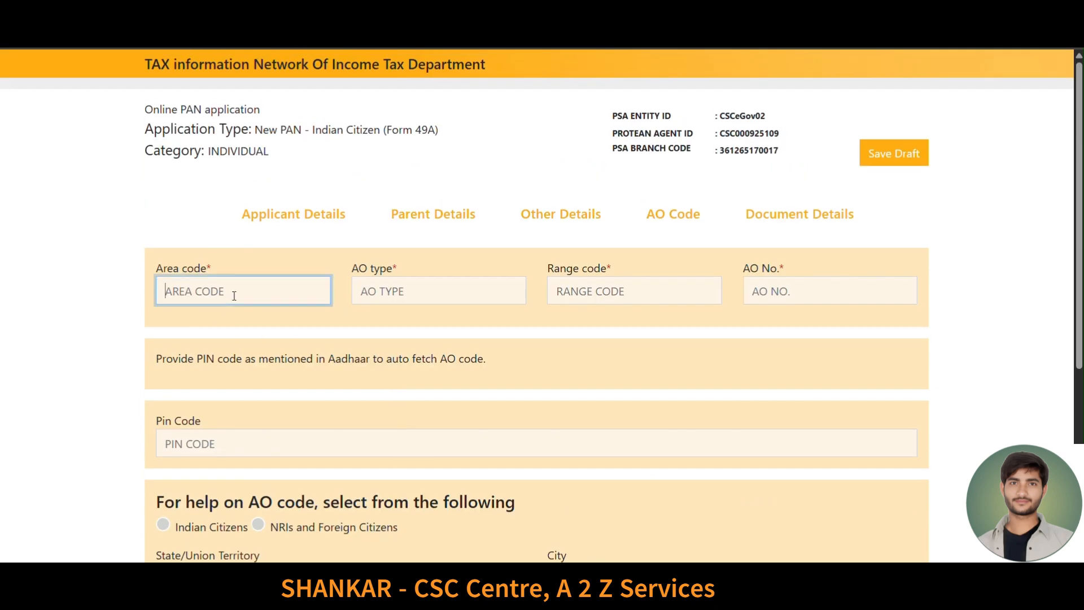
pyautogui.write('APR')
pyautogui.click(377, 293)
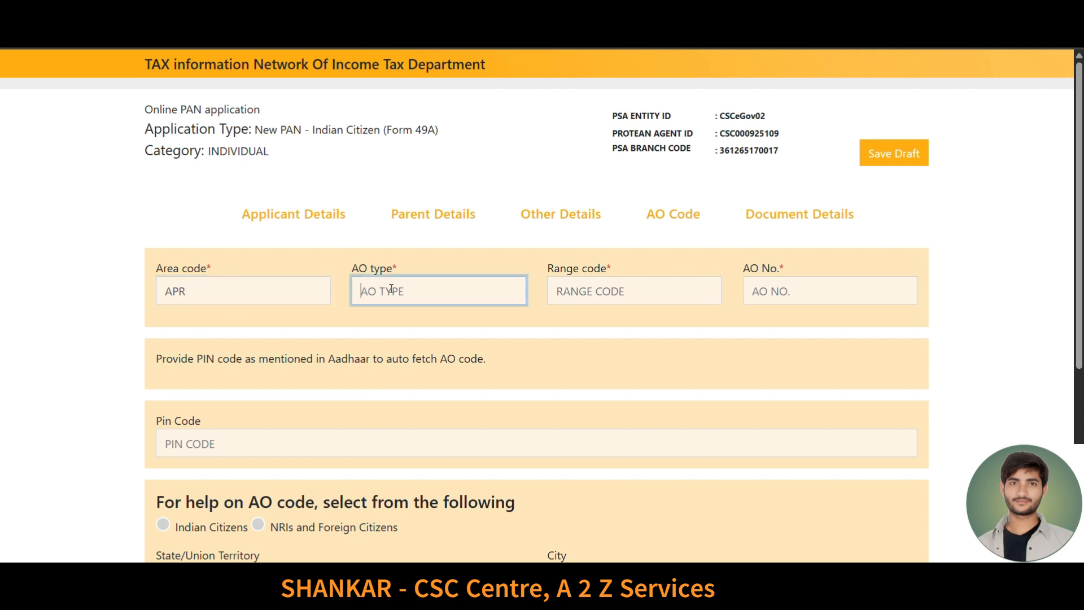
pyautogui.write('W')
pyautogui.click(561, 290)
pyautogui.write('53')
pyautogui.click(781, 299)
pyautogui.write('91')
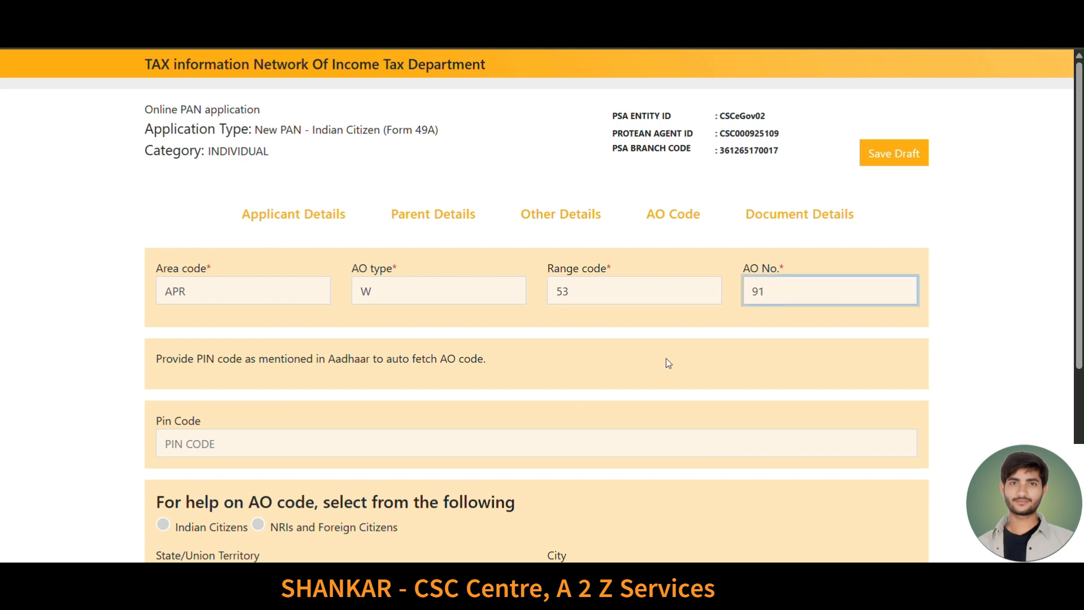
# Mark the applicant as an Indian citizen
pyautogui.click(406, 441)
pyautogui.scroll(-1, 378, 395)
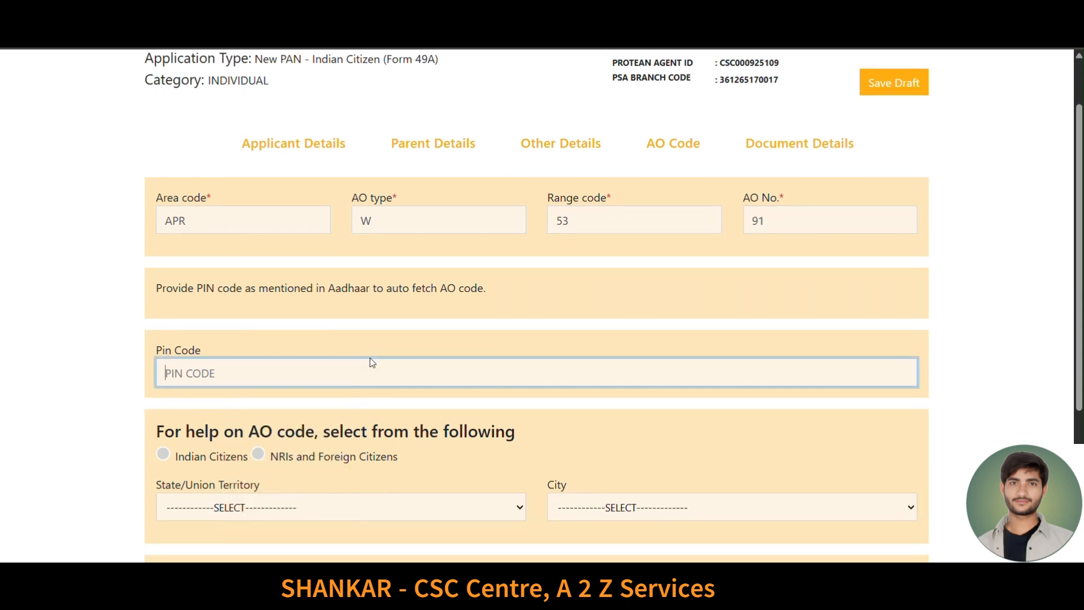
pyautogui.click(447, 336)
pyautogui.scroll(-2, 410, 337)
pyautogui.click(162, 314)
# Choose TELANGANA as state and NALGONDA as city, then review the matching ward row
pyautogui.click(238, 370)
pyautogui.scroll(-2, 237, 186)
pyautogui.scroll(-5, 240, 204)
pyautogui.click(244, 264)
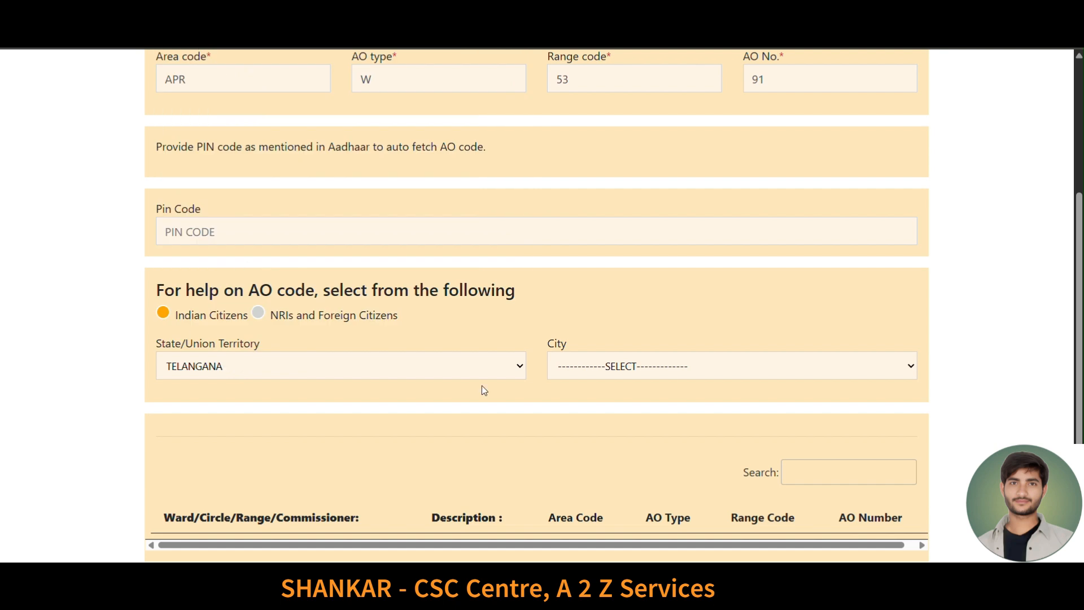
pyautogui.click(621, 372)
pyautogui.click(595, 206)
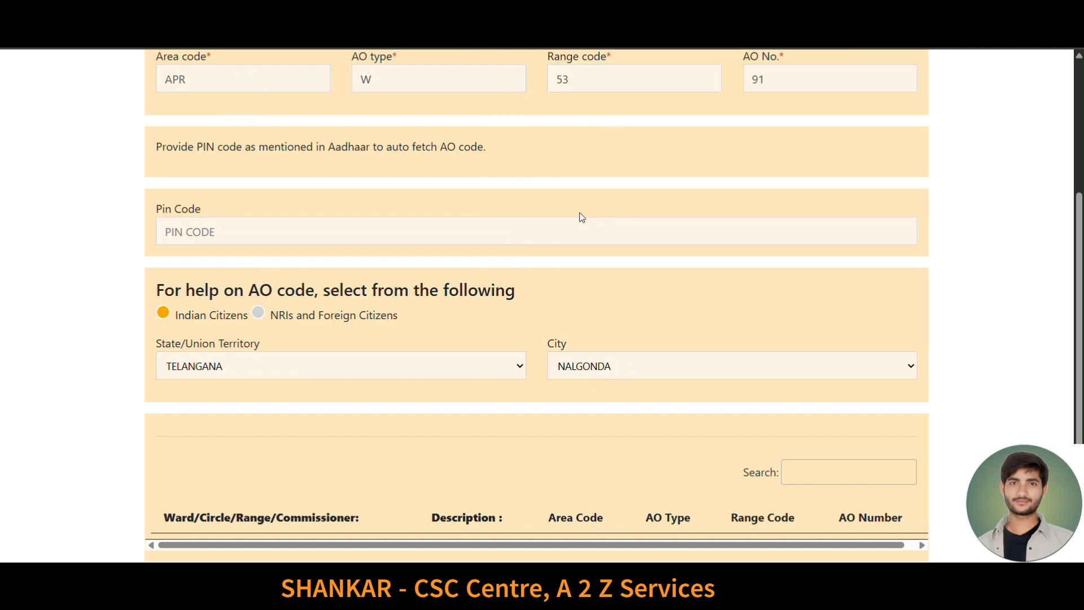
pyautogui.scroll(-2, 444, 319)
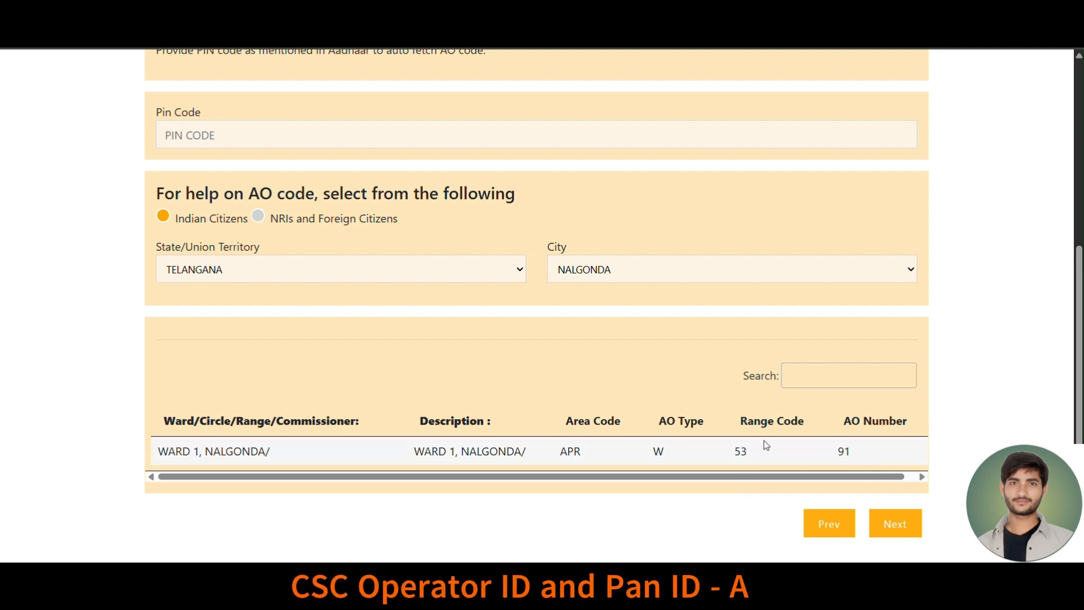
pyautogui.scroll(5, 565, 407)
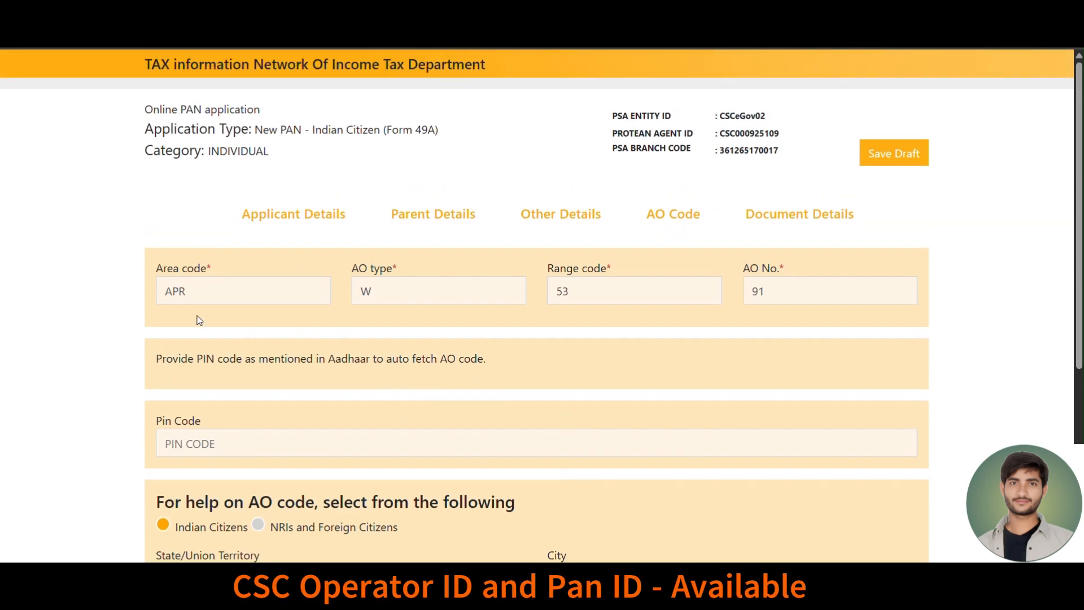
pyautogui.scroll(-5, 668, 437)
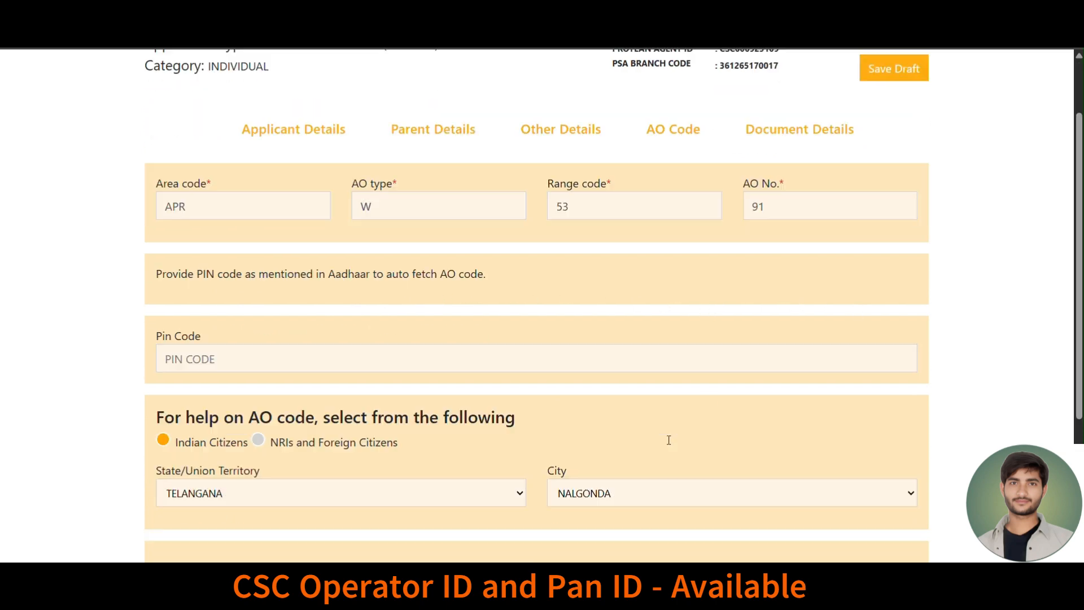
# Go to Document Details and enter NAGAIPALLY as the place of signing
pyautogui.click(889, 526)
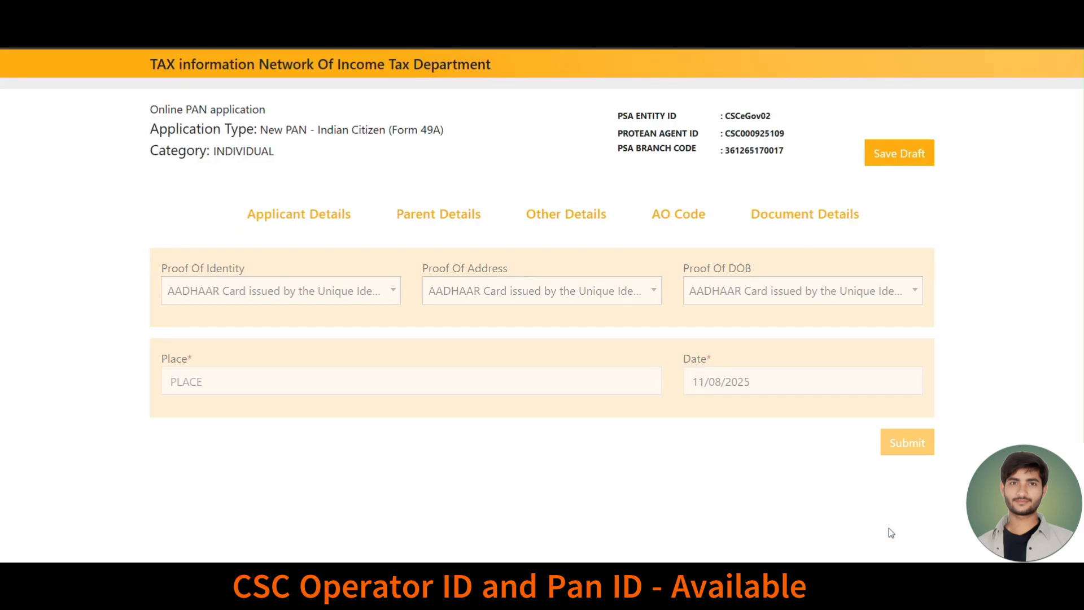
pyautogui.click(311, 385)
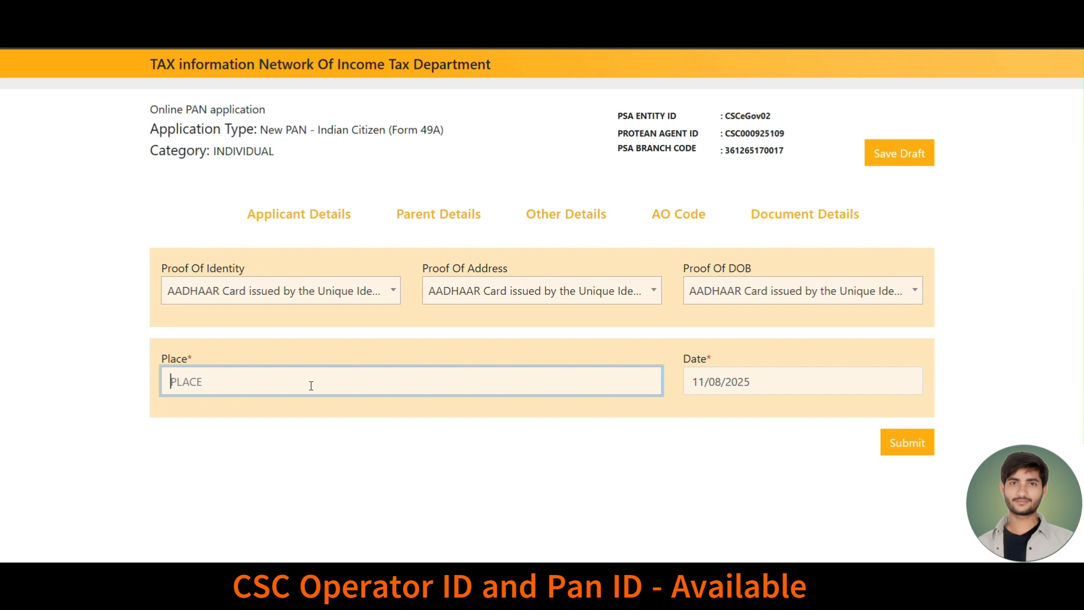
pyautogui.write('NAGAI')
pyautogui.write('PALLUR')
pyautogui.press('BackSpace')
pyautogui.press('BackSpace')
pyautogui.write('Y')
# Submit the application, review the summary page, and confirm it
pyautogui.click(467, 467)
pyautogui.click(924, 446)
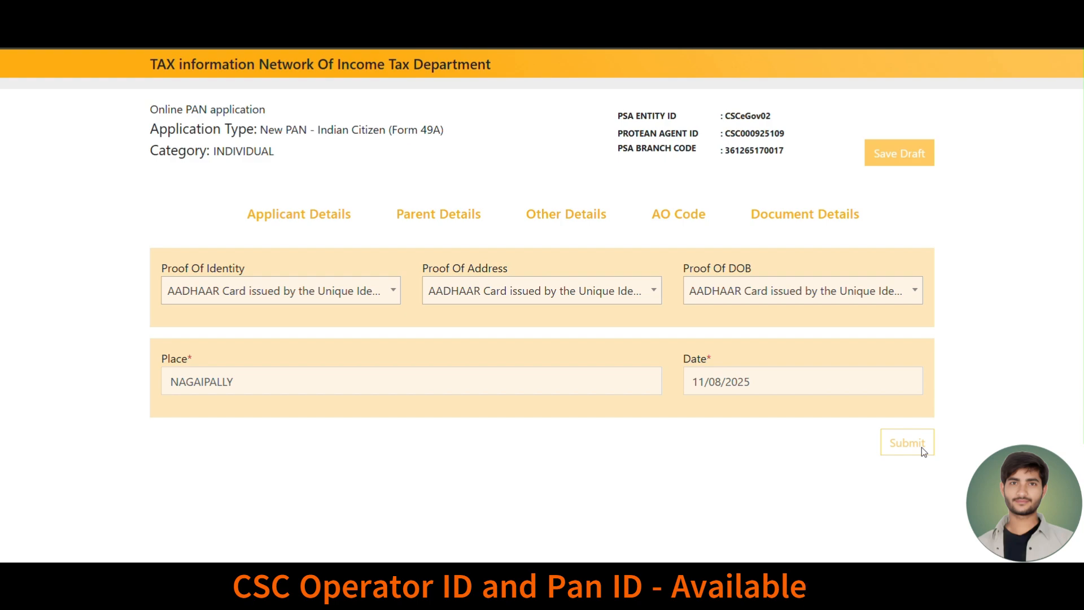
pyautogui.scroll(-5, 672, 400)
pyautogui.scroll(-20, 672, 400)
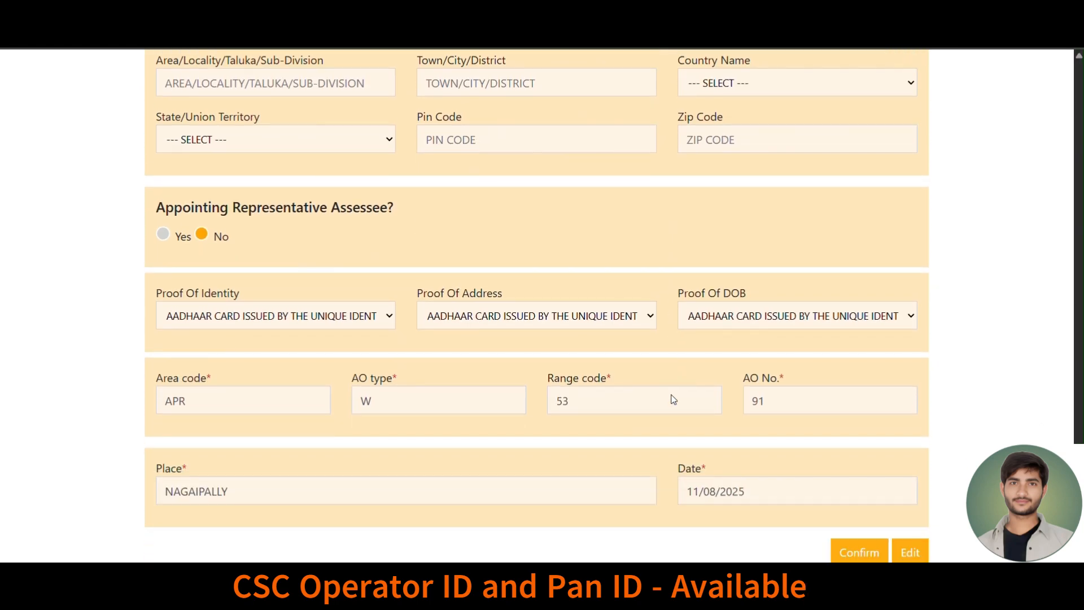
pyautogui.click(852, 553)
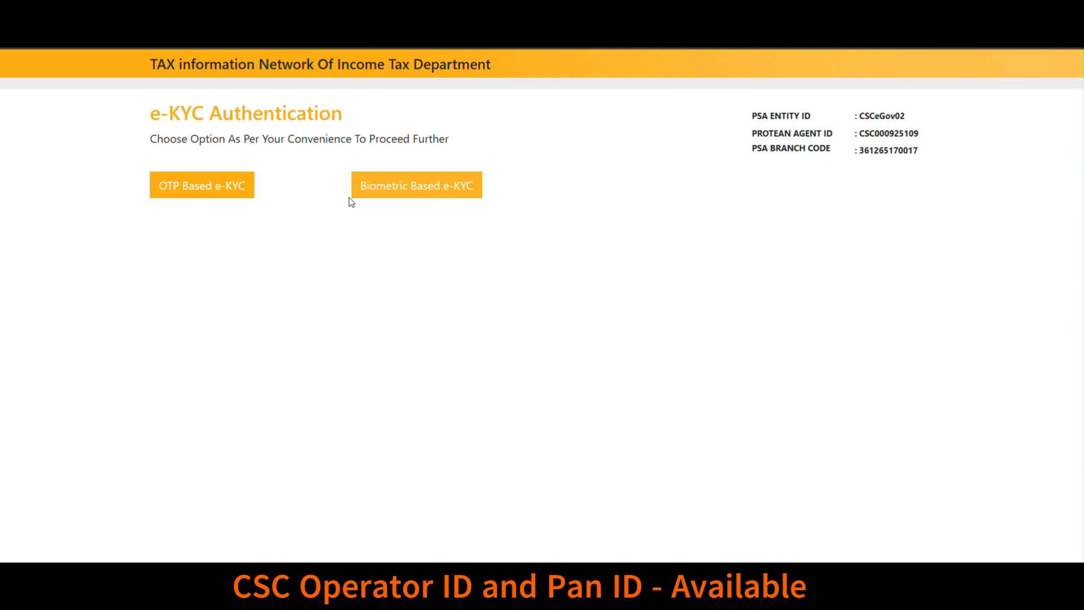
# Complete biometric e-KYC using the MANTRA L1 fingerprint device and acknowledge the success message
pyautogui.click(377, 190)
pyautogui.click(268, 228)
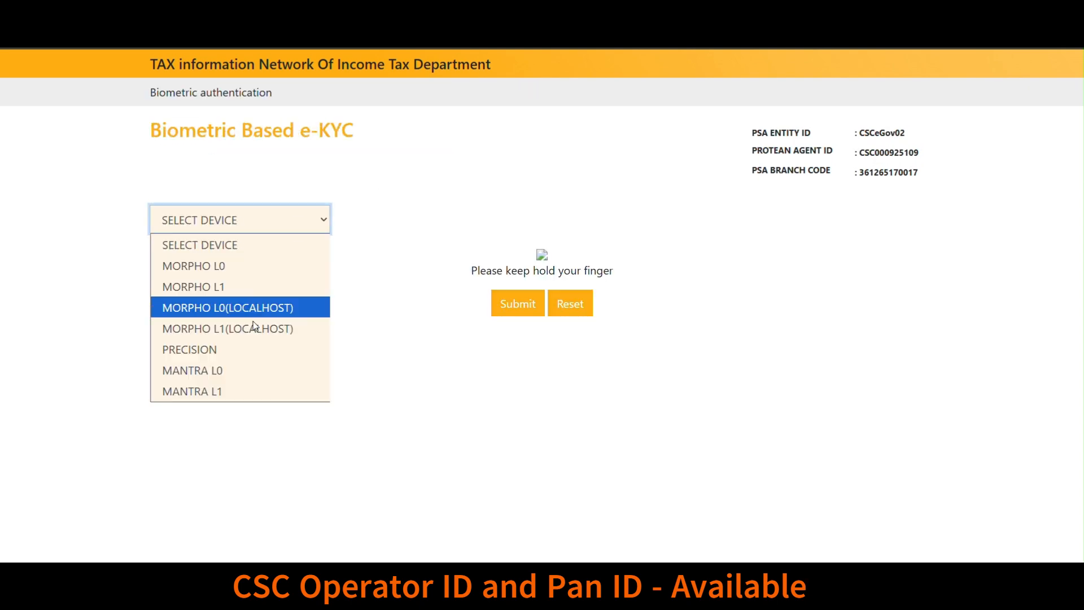
pyautogui.click(244, 389)
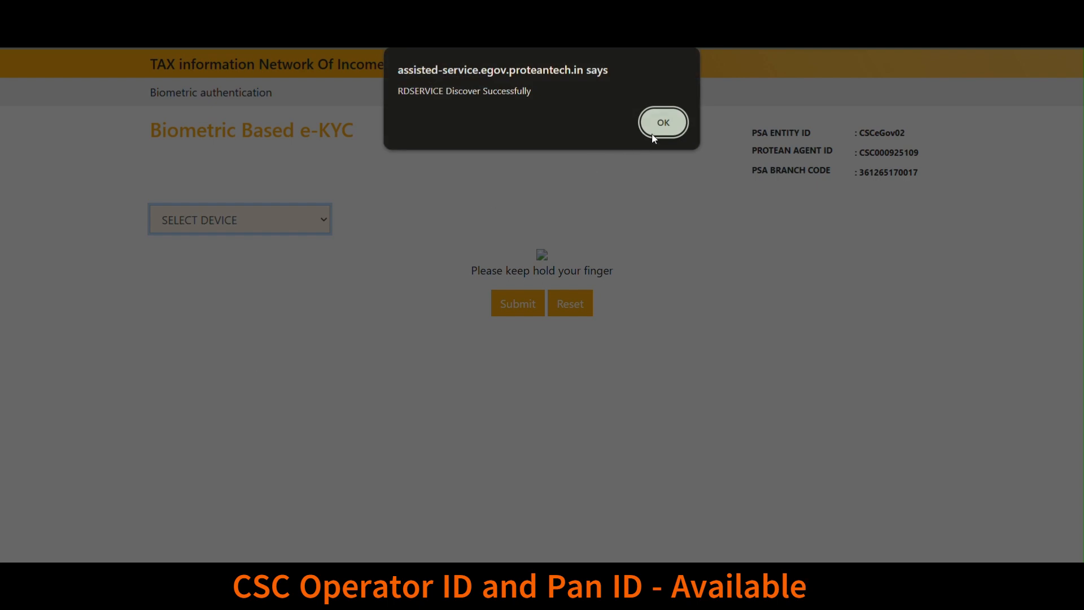
pyautogui.click(661, 124)
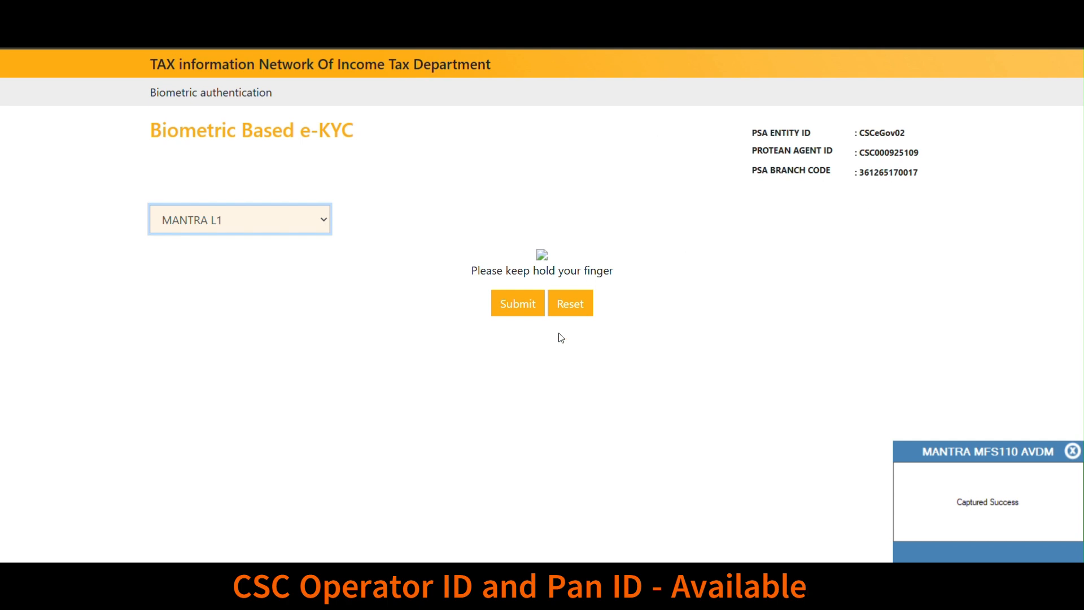
pyautogui.click(526, 307)
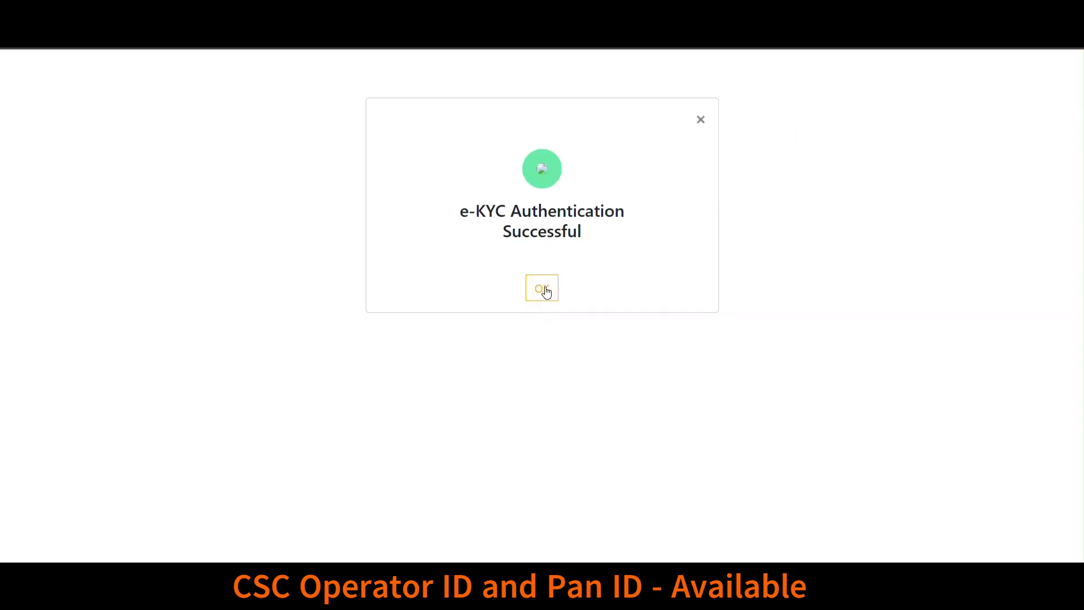
pyautogui.click(545, 290)
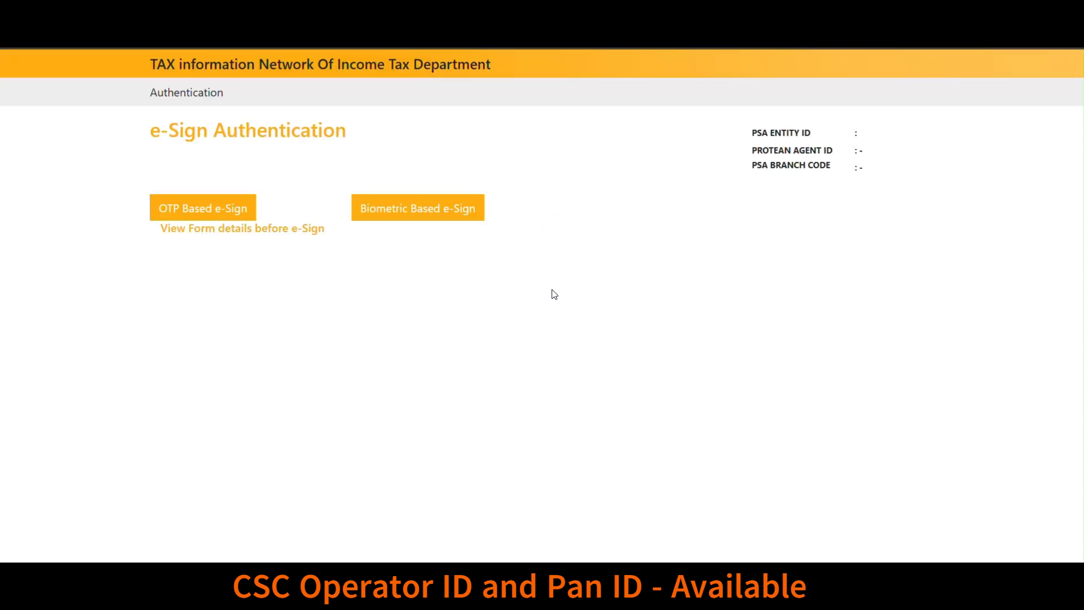
# Choose Biometric Based e-Sign, enter the Aadhaar/VID number, select the Mantra device and accept the authorisation
pyautogui.click(451, 213)
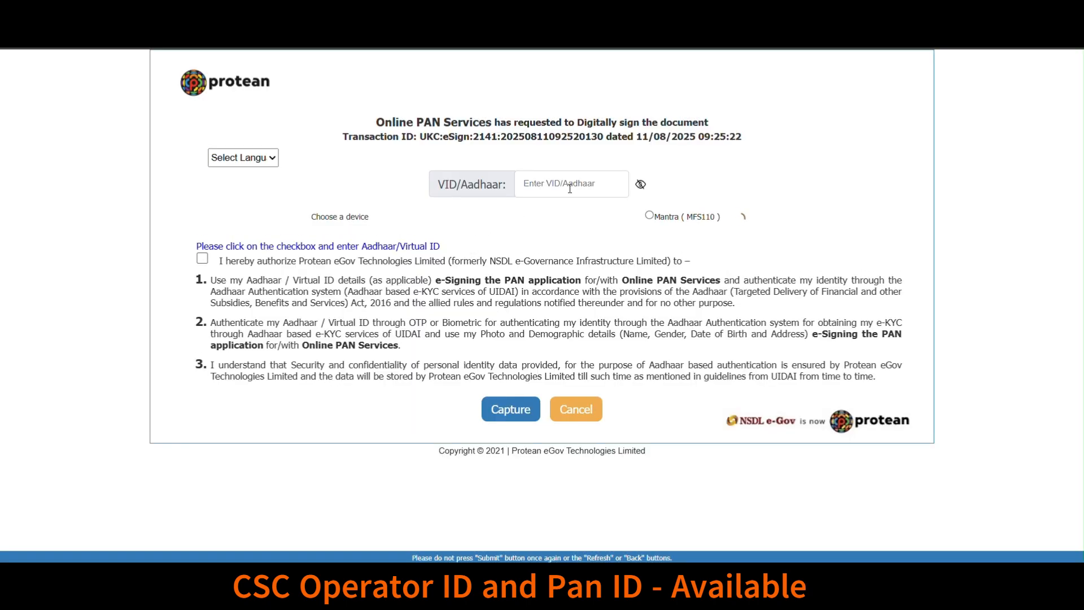
pyautogui.click(539, 184)
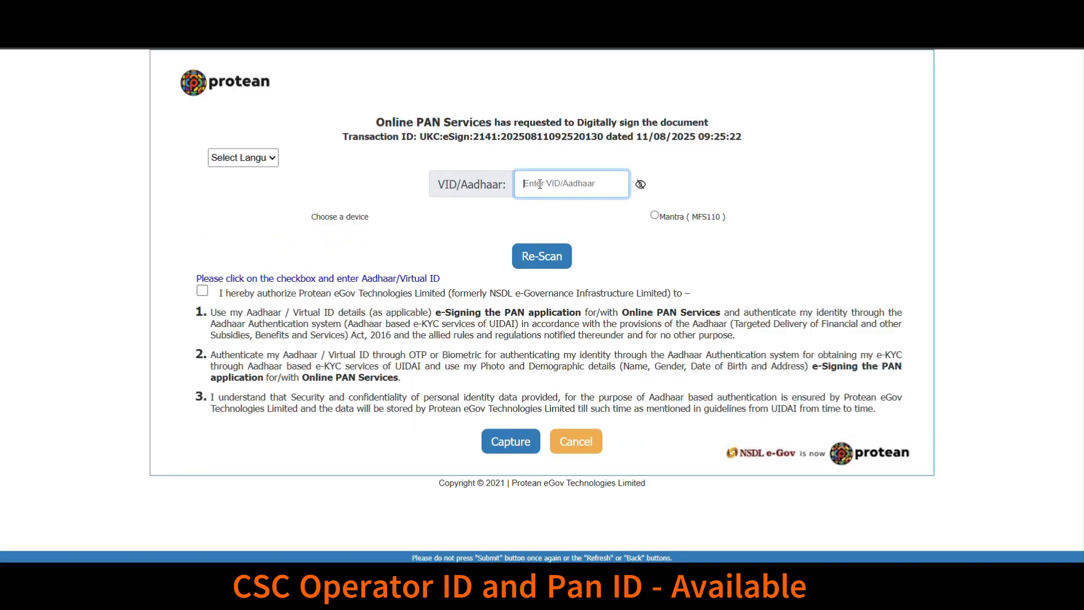
pyautogui.write('•')
pyautogui.write('•')
pyautogui.click(654, 216)
pyautogui.click(203, 291)
# Dismiss the invalid-number warnings from the capture attempts and re-enter the Aadhaar number correctly
pyautogui.click(511, 441)
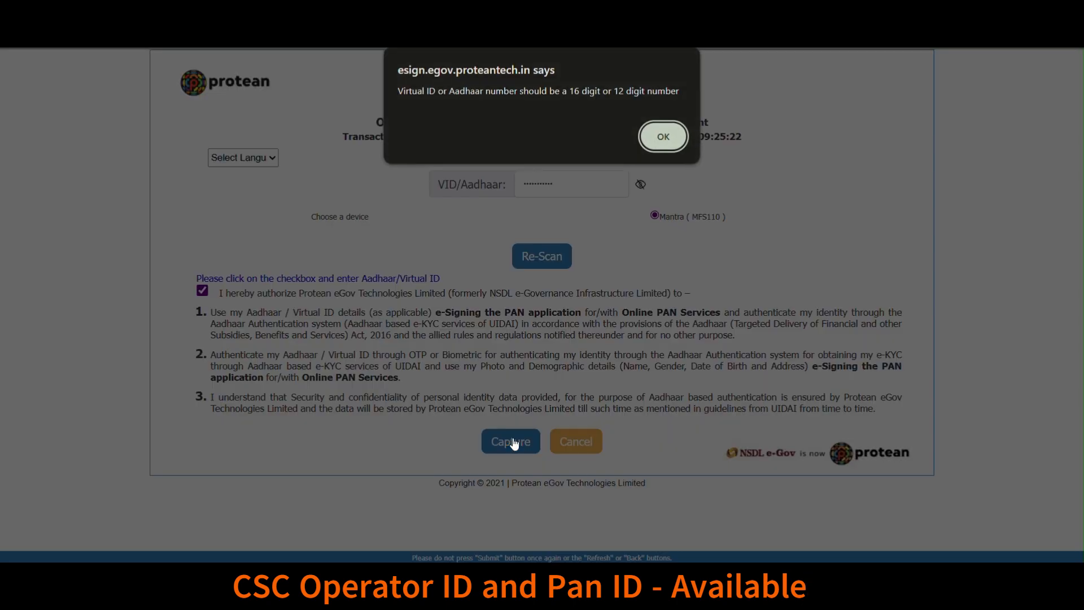
pyautogui.click(664, 136)
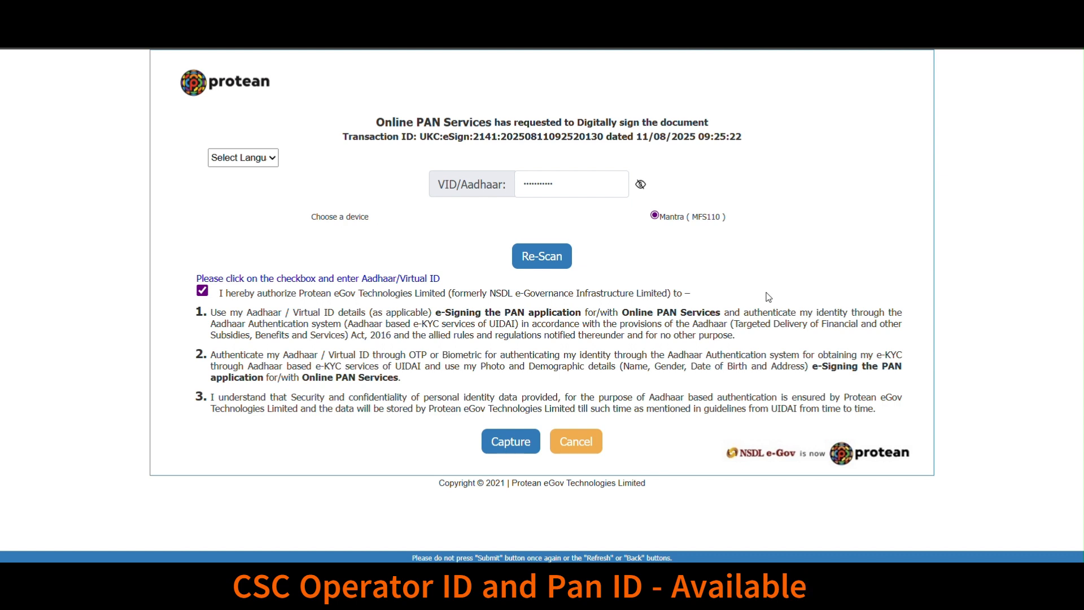
pyautogui.click(512, 440)
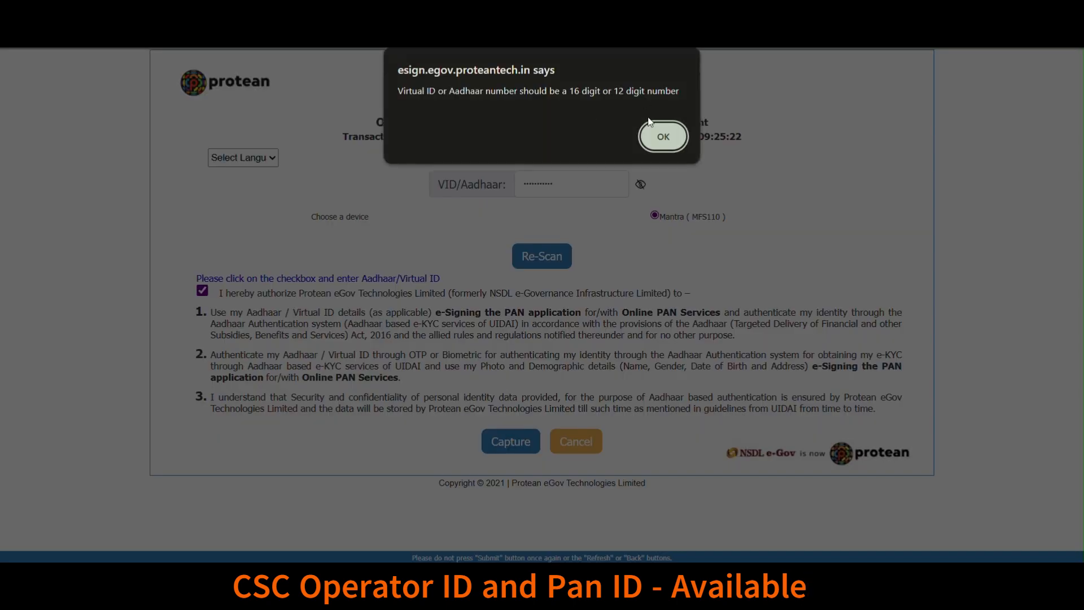
pyautogui.click(662, 148)
pyautogui.click(580, 190)
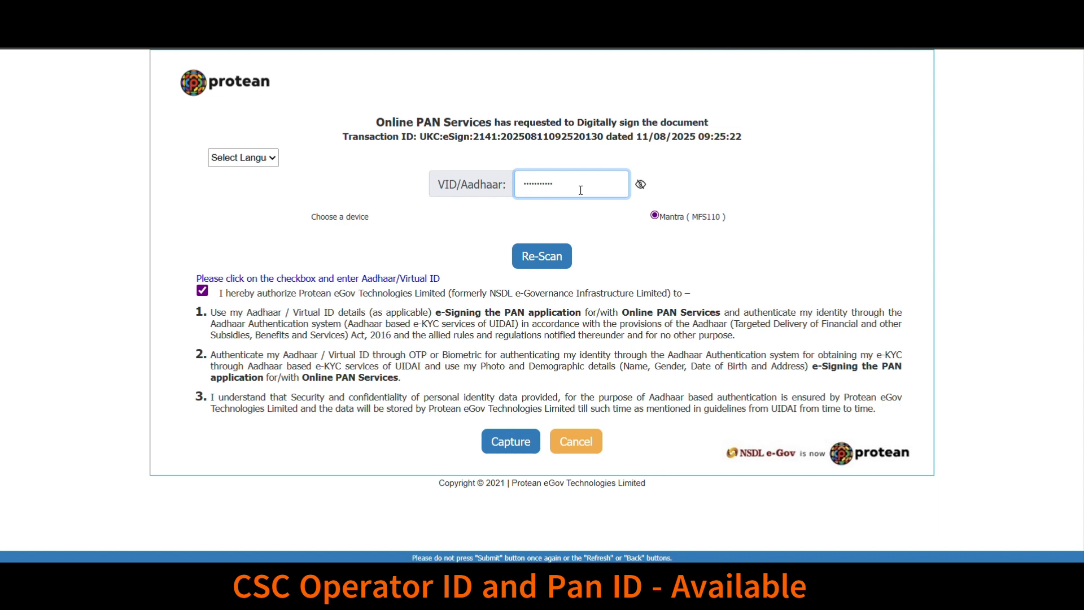
pyautogui.press('BackSpace')
pyautogui.press('BackSpace')
pyautogui.press('BackSpace')
pyautogui.press('BackSpace')
pyautogui.press('BackSpace')
pyautogui.press('BackSpace')
pyautogui.press('BackSpace')
pyautogui.press('BackSpace')
pyautogui.write('•')
# Capture the fingerprint on the Mantra scanner and confirm the successful capture to complete e-Sign
pyautogui.click(510, 441)
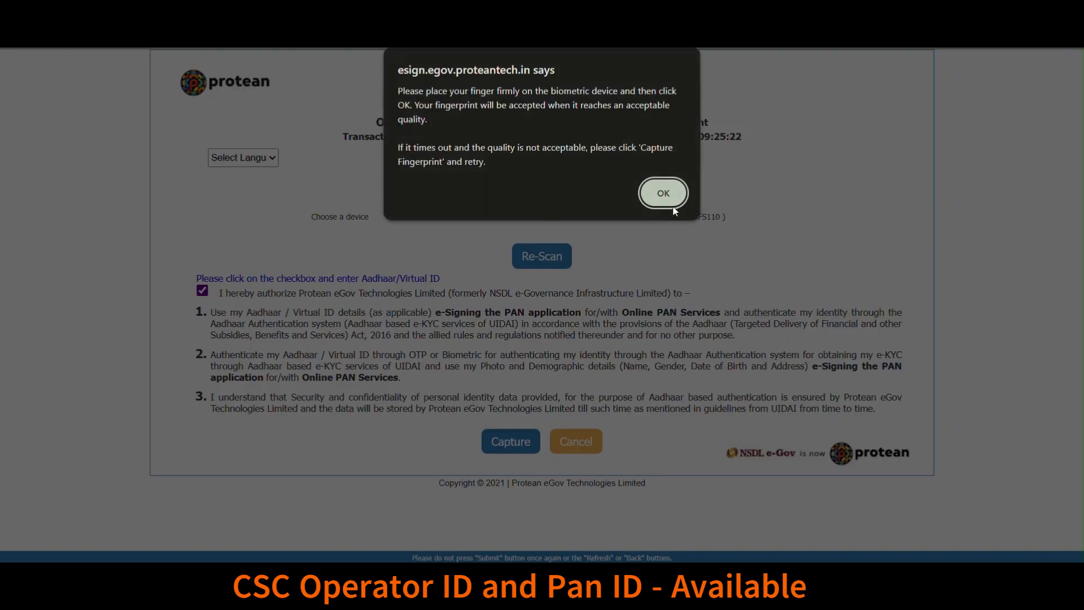
pyautogui.click(669, 192)
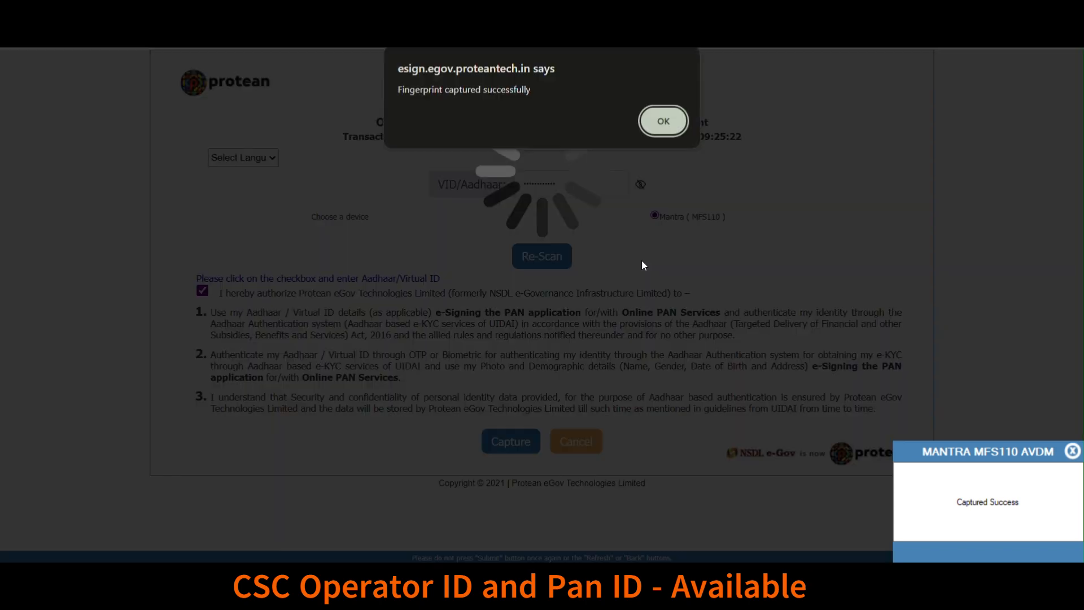
pyautogui.click(660, 122)
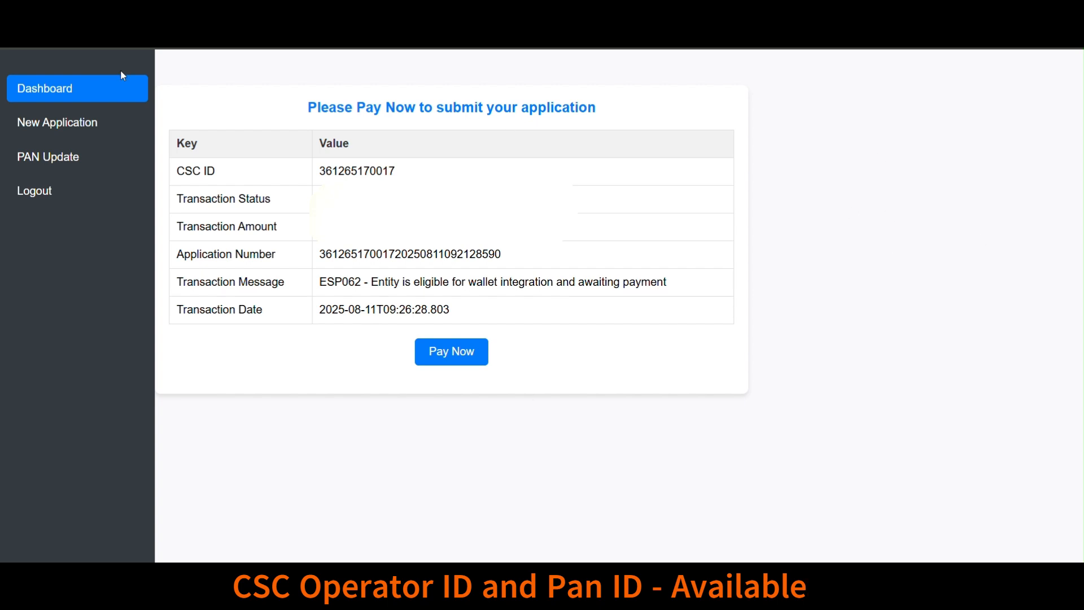
# Choose Pay Now for the ₹61.81 fee and enter the CSC wallet password
pyautogui.click(473, 363)
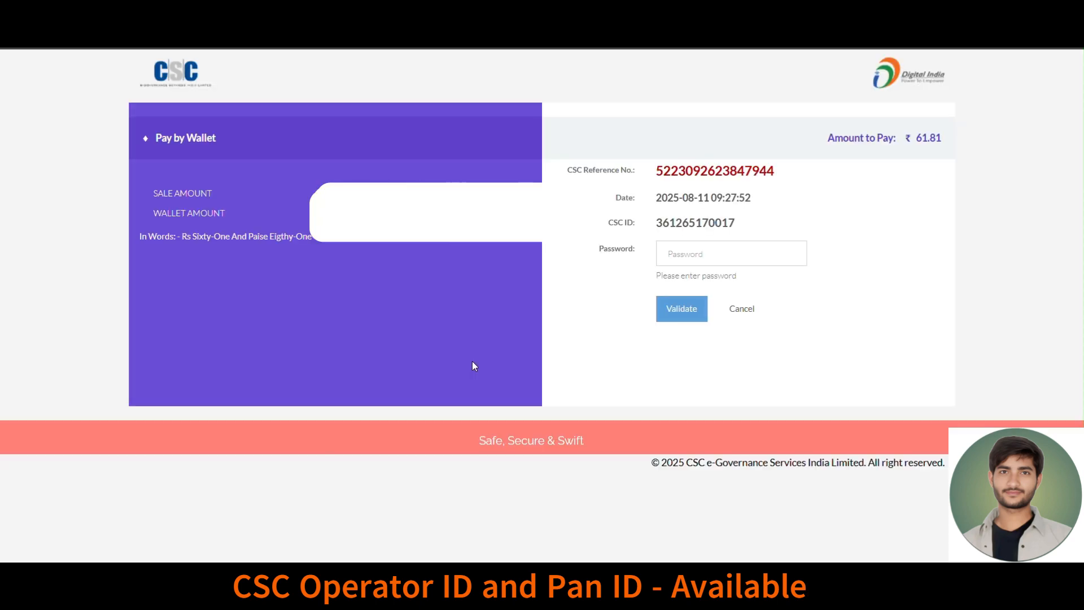
pyautogui.click(708, 255)
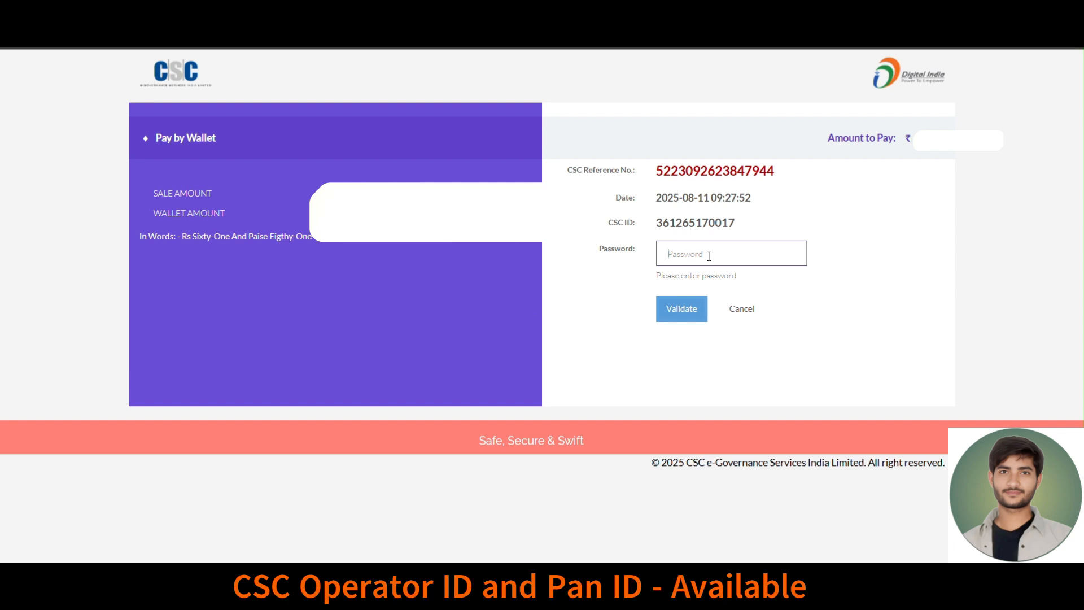
pyautogui.write('•••••••')
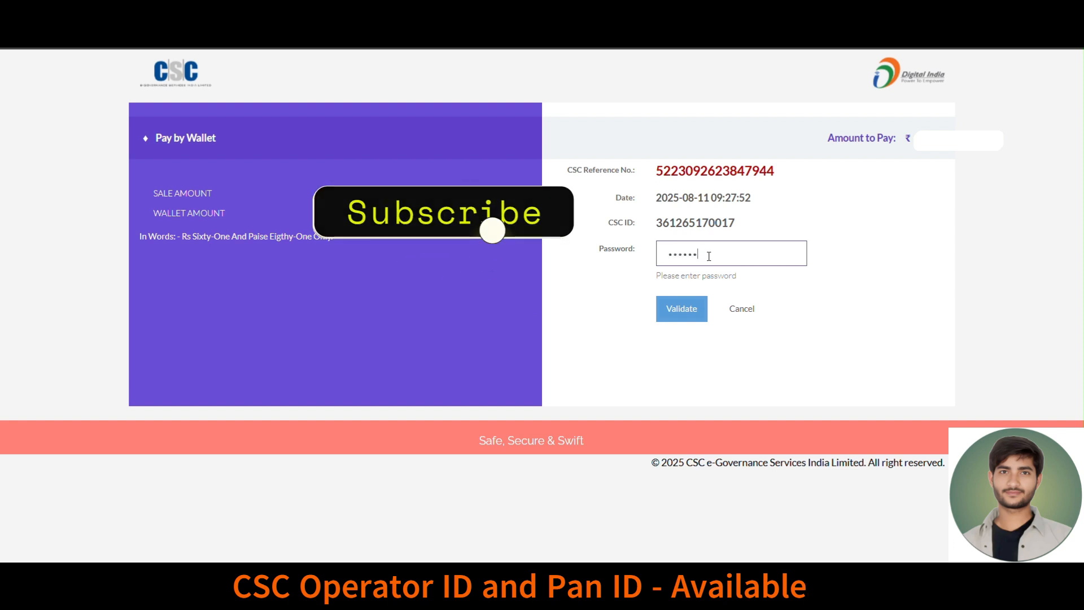
pyautogui.write('•••')
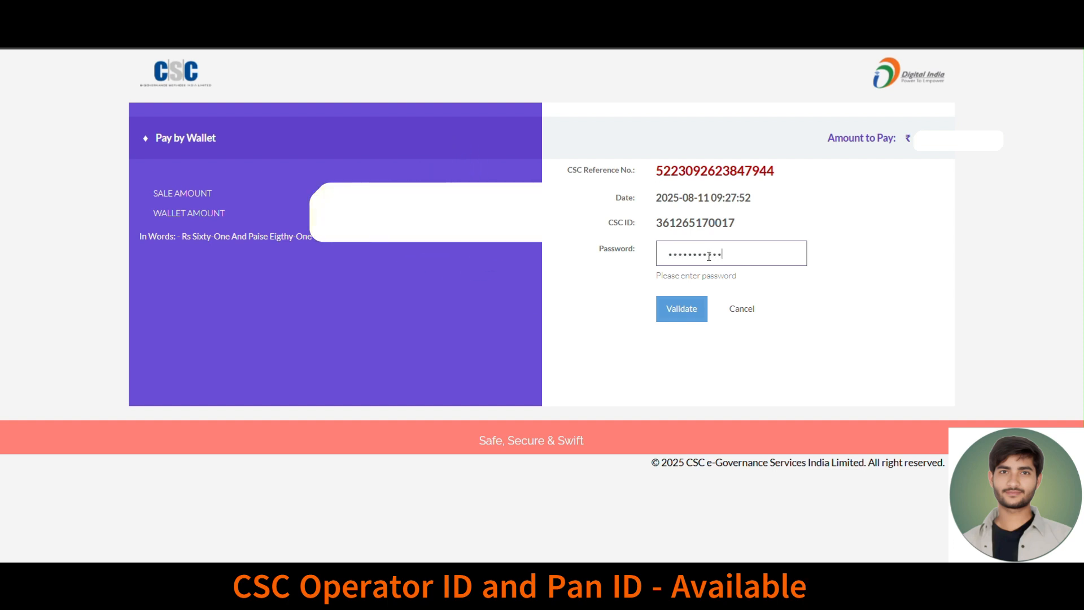